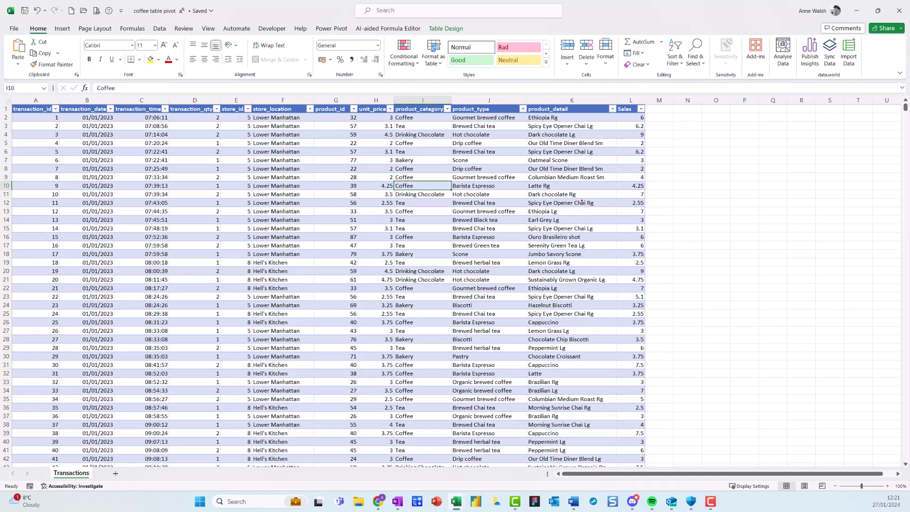
mouse_move(649, 159)
mouse_down()
mouse_move(610, 221)
mouse_move(647, 172)
mouse_up()
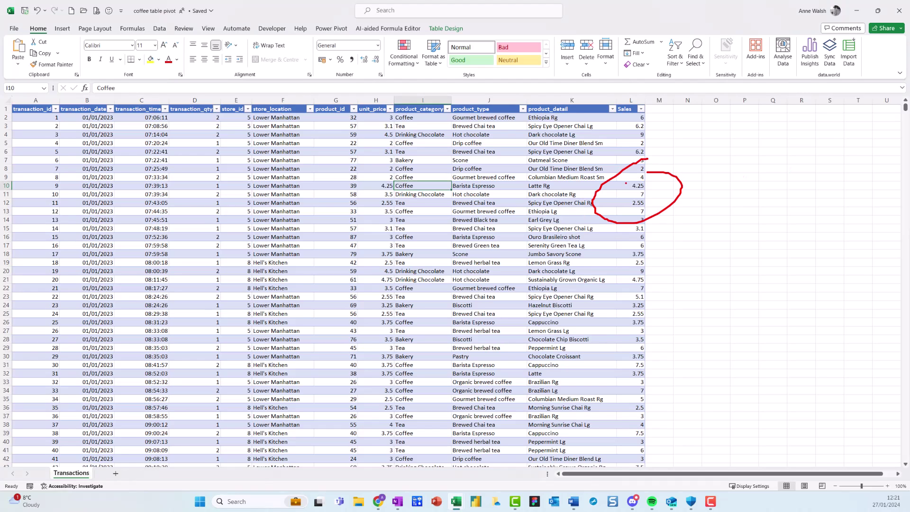
mouse_move(454, 177)
mouse_down()
mouse_move(385, 190)
mouse_move(446, 178)
mouse_up()
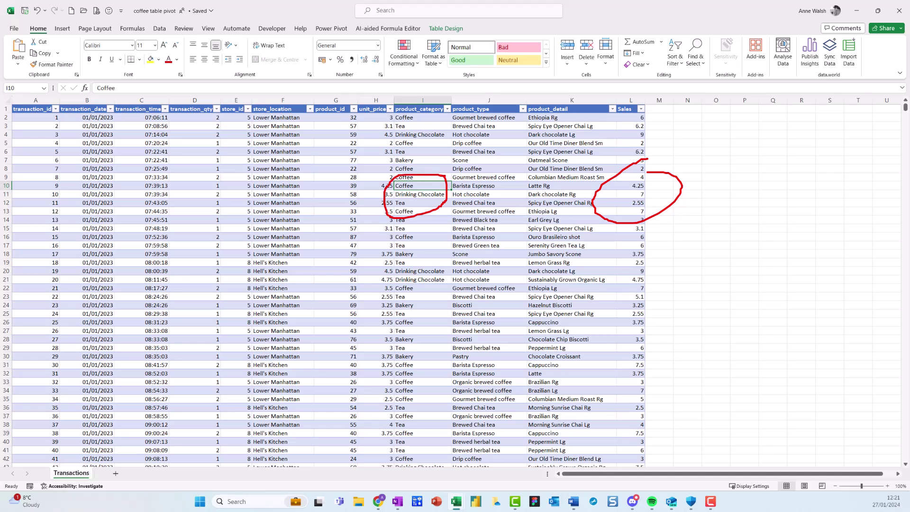
mouse_move(288, 200)
mouse_down()
mouse_move(259, 198)
mouse_move(286, 234)
mouse_move(291, 200)
mouse_up()
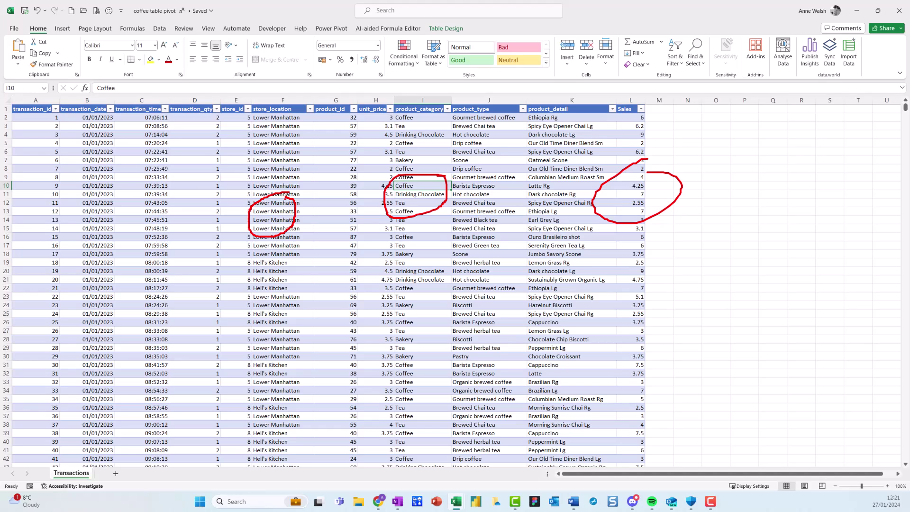
mouse_move(114, 178)
mouse_down()
mouse_move(85, 180)
mouse_move(97, 230)
mouse_move(119, 197)
mouse_up()
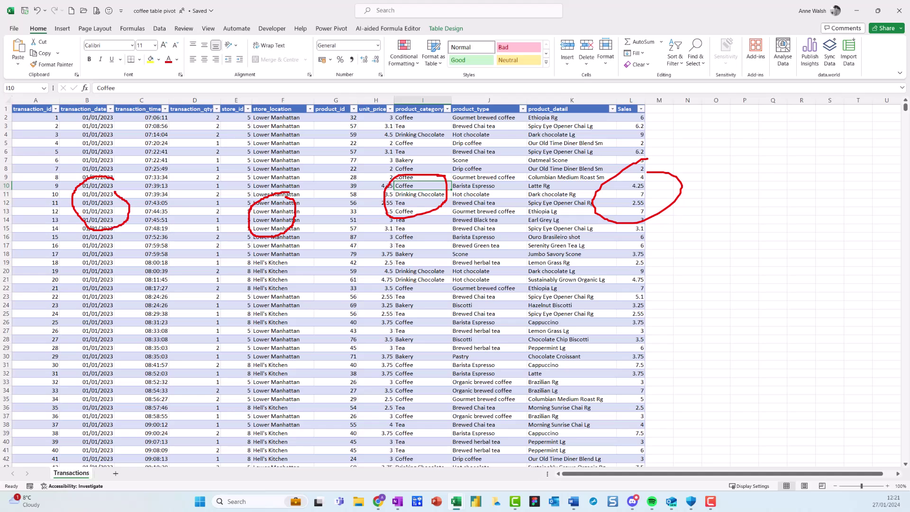
key(Escape)
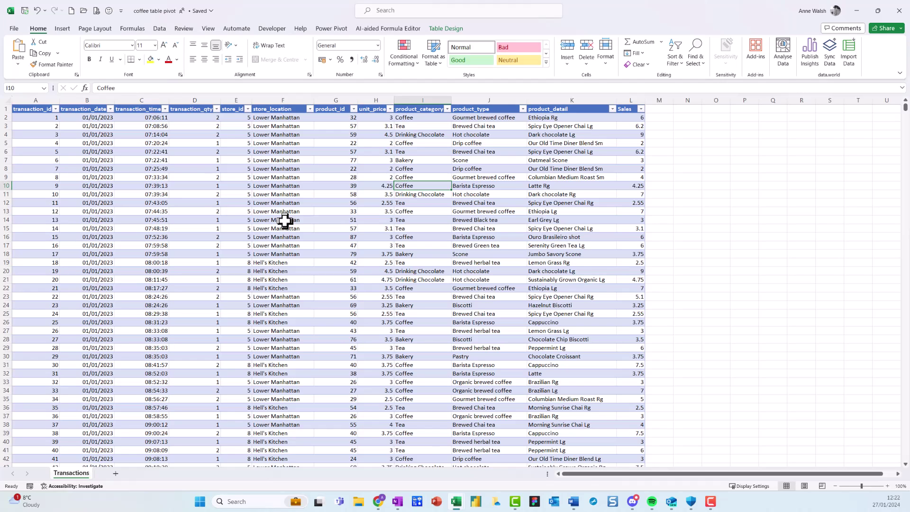
click(458, 185)
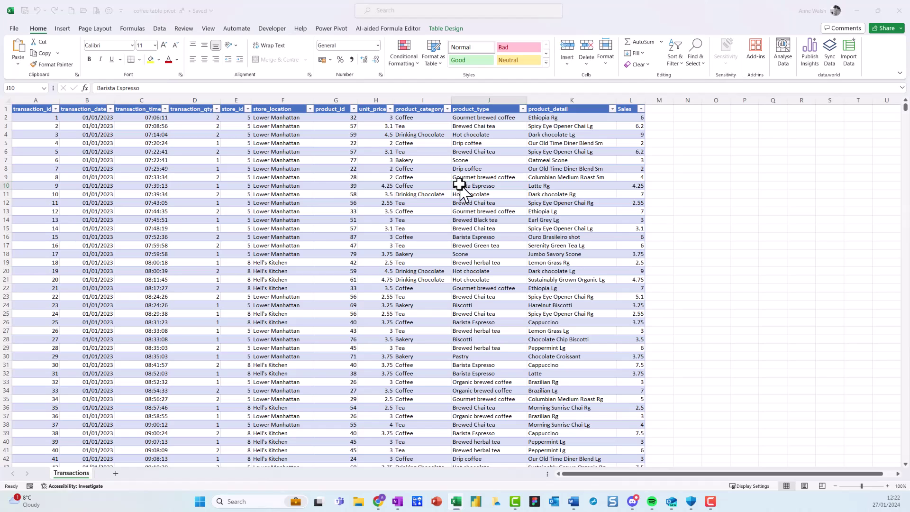
drag(454, 182, 434, 54)
mouse_move(495, 28)
mouse_down()
mouse_move(494, 18)
mouse_move(401, 42)
mouse_move(493, 45)
mouse_move(484, 17)
mouse_up()
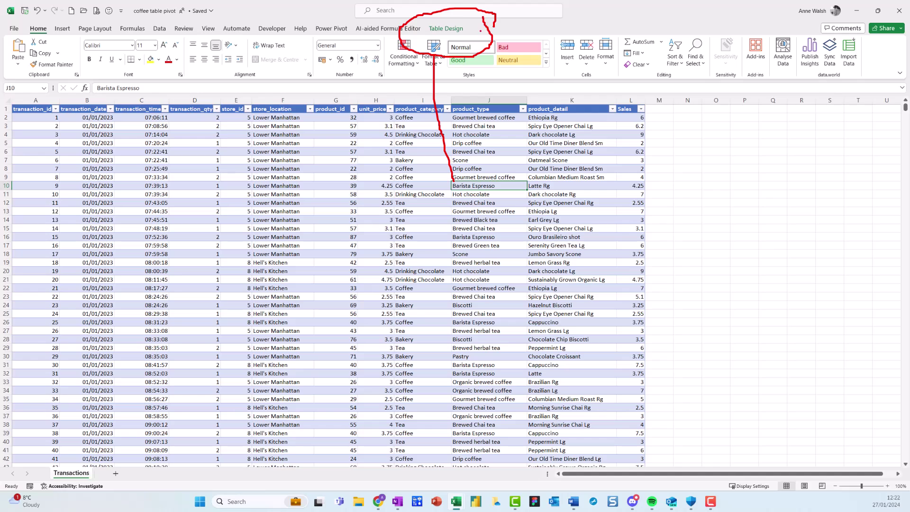
key(Escape)
Create a PivotTable from the coffee transactions table on a new worksheet
click(431, 151)
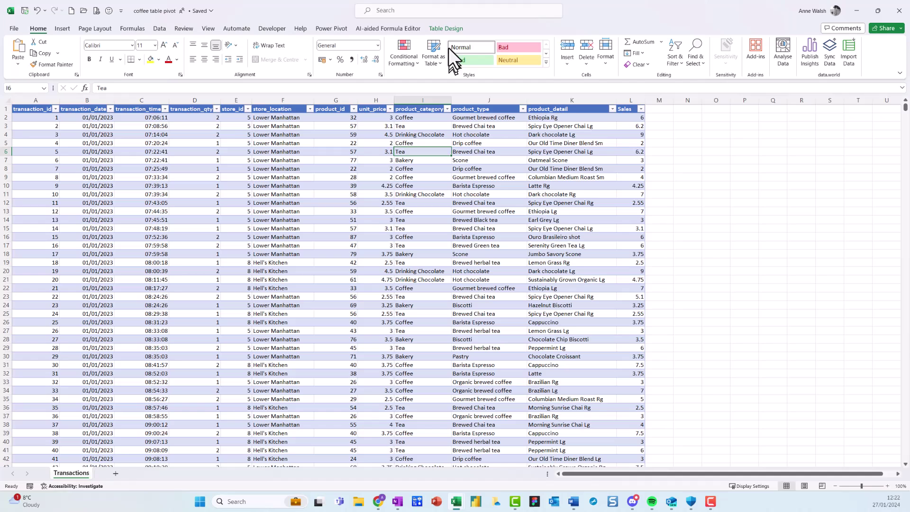
click(452, 28)
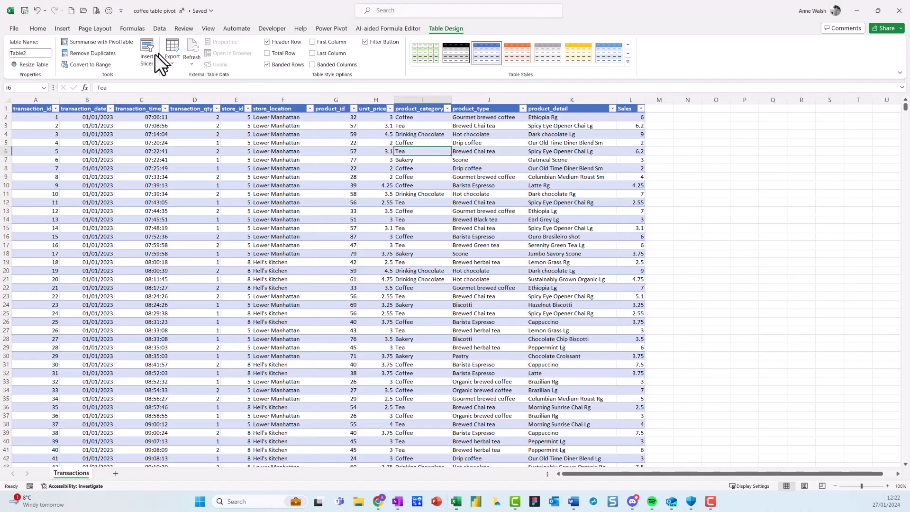
click(122, 41)
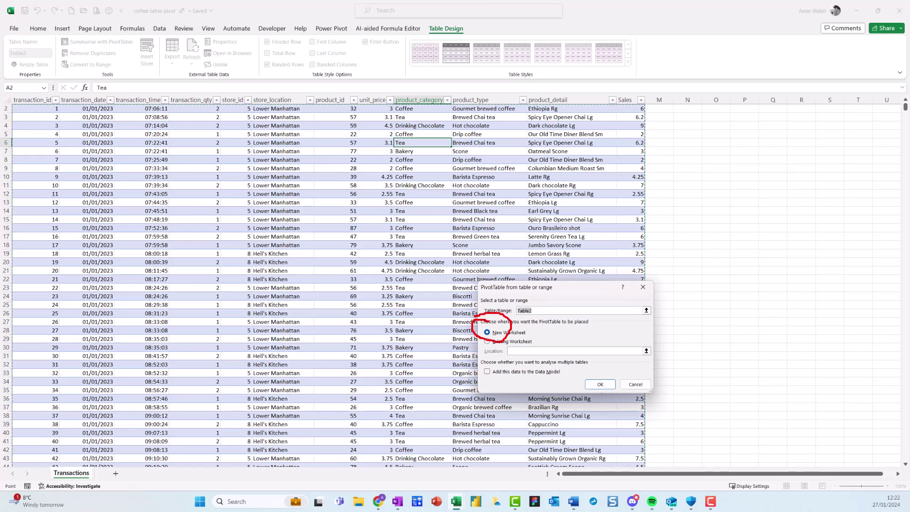
click(597, 383)
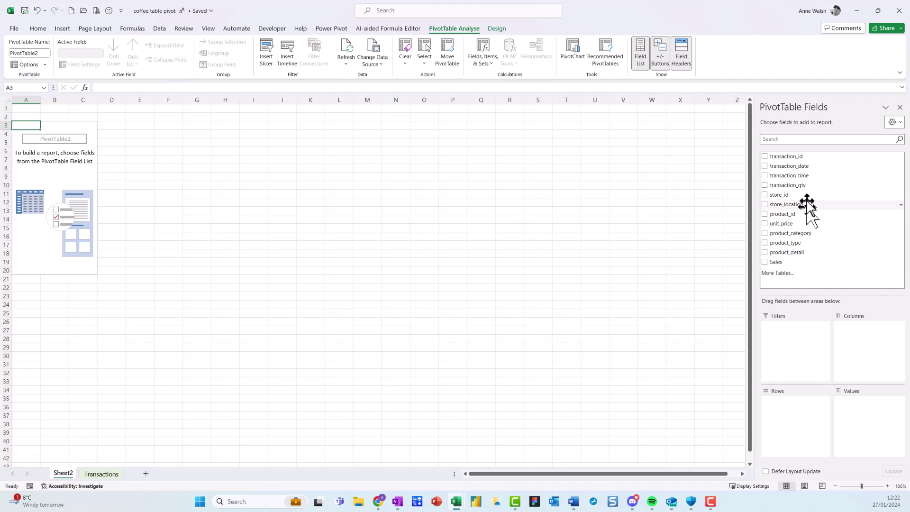
Build the PivotTable with product_category as rows and the sum of Sales as values
drag(807, 241, 804, 415)
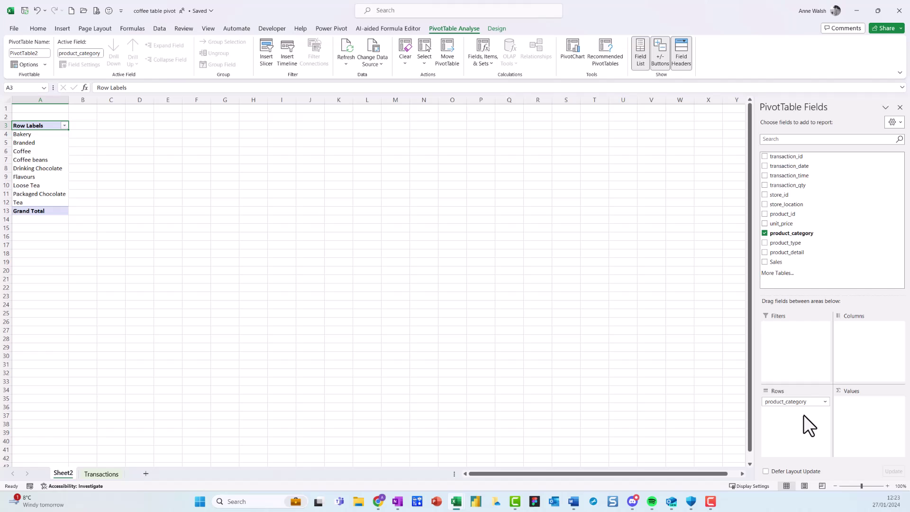
drag(785, 264, 876, 408)
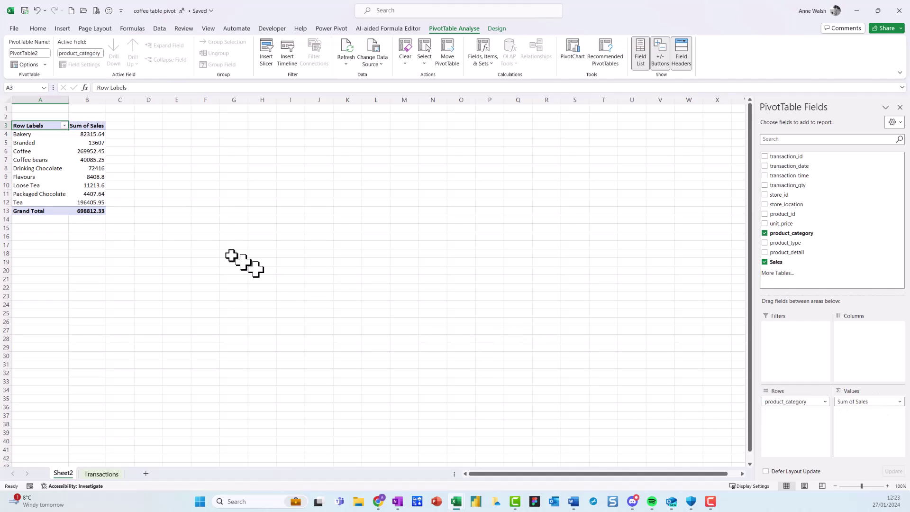
mouse_move(93, 169)
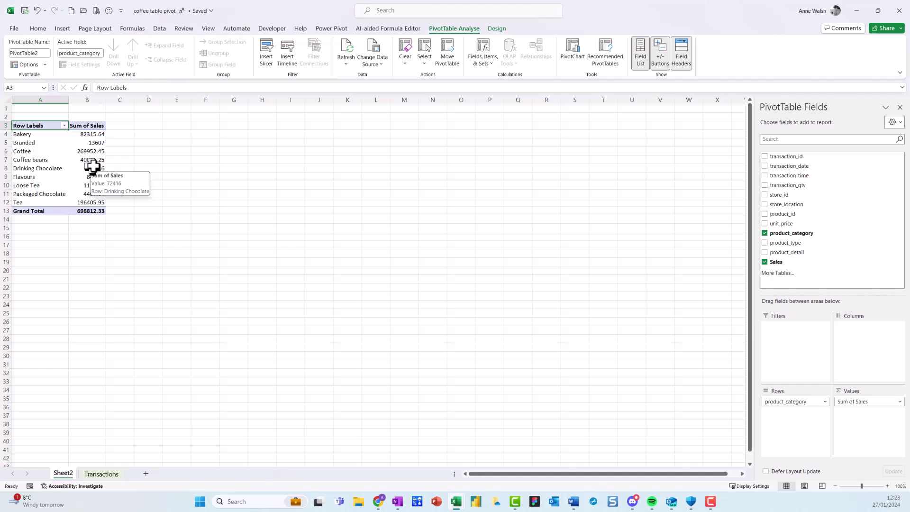
right_click(94, 165)
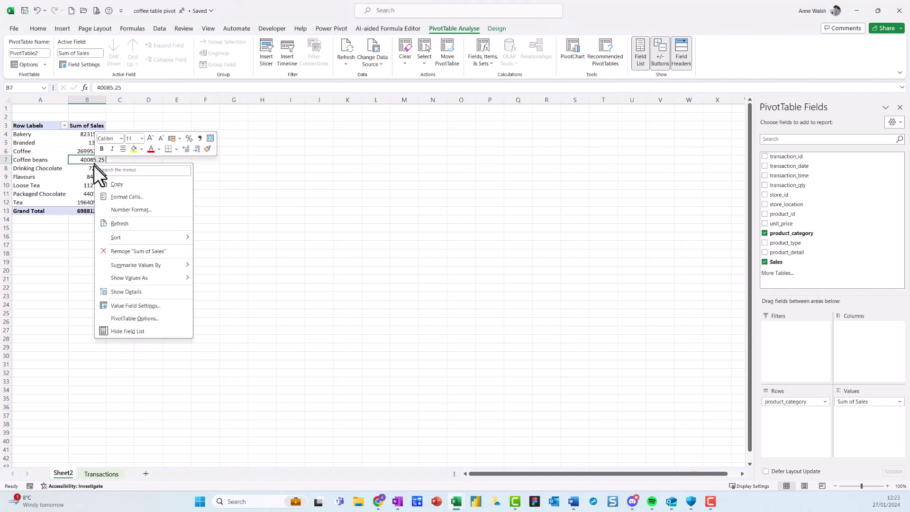
mouse_move(121, 232)
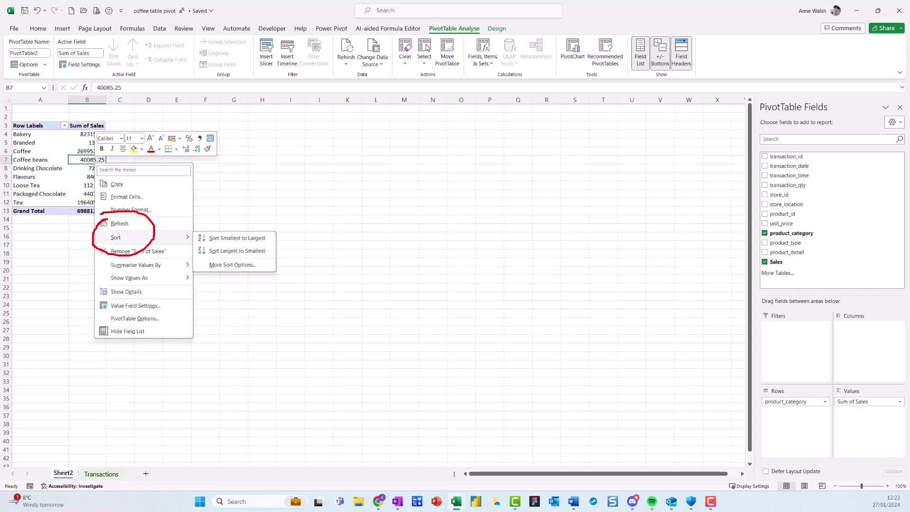
key(Escape)
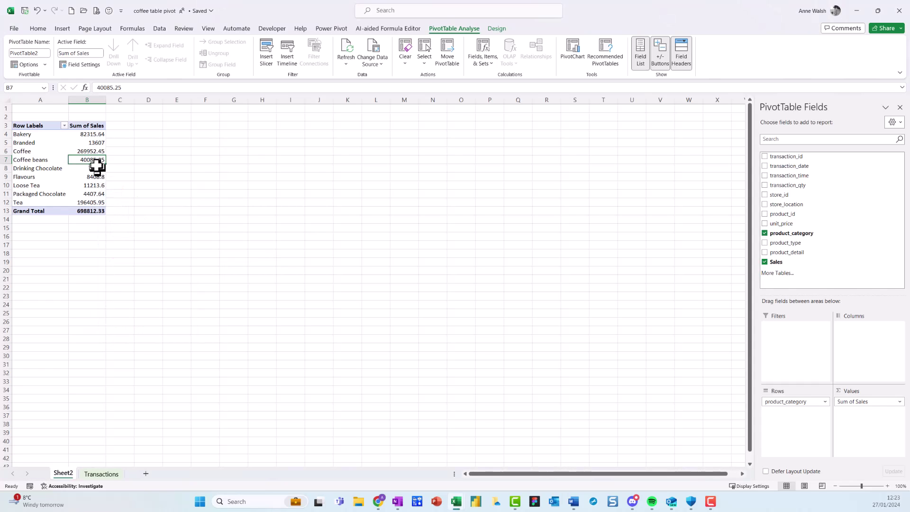
Sort the PivotTable's product categories by Sum of Sales from largest to smallest
right_click(97, 161)
mouse_move(126, 232)
click(238, 250)
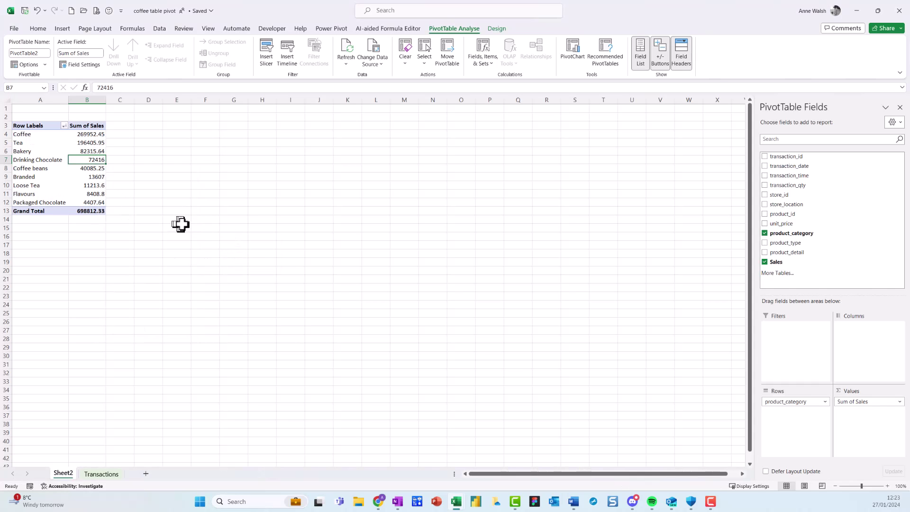
ctrl+scroll(189, 224, up, 6)
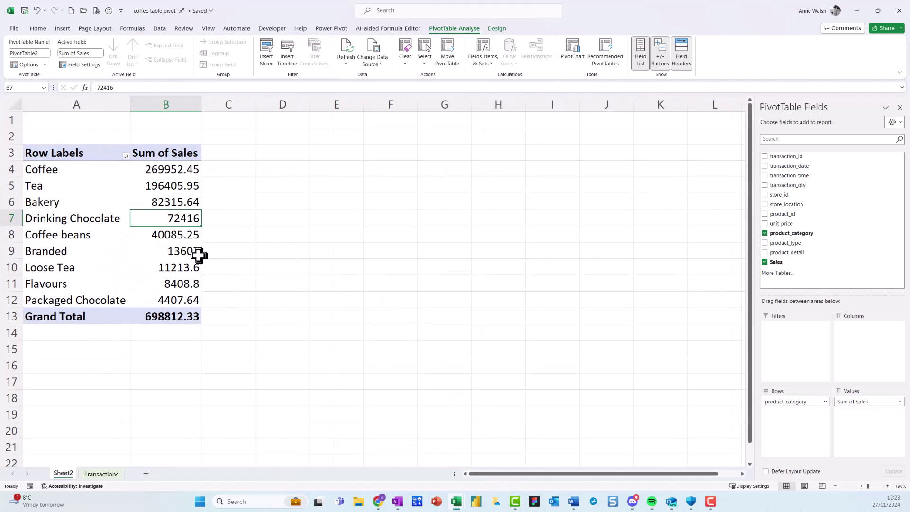
mouse_move(178, 222)
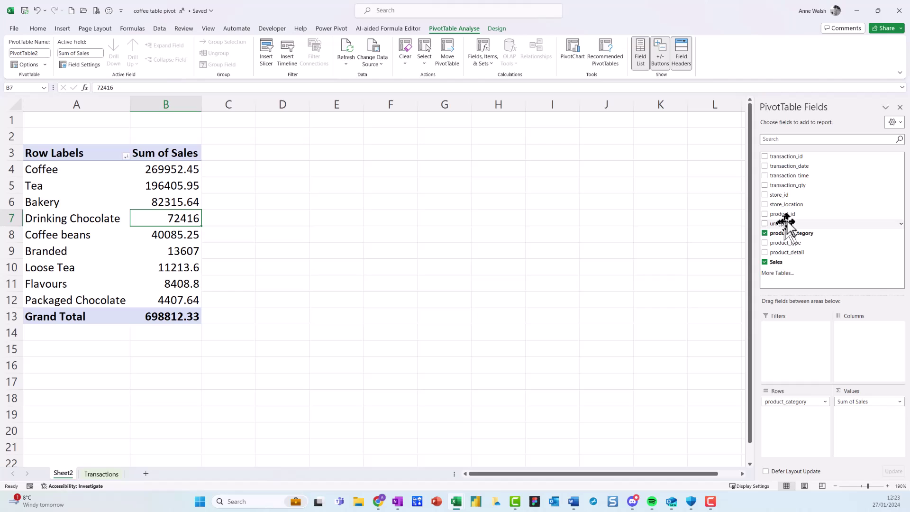
mouse_move(816, 203)
mouse_down()
mouse_move(773, 201)
mouse_move(815, 203)
mouse_up()
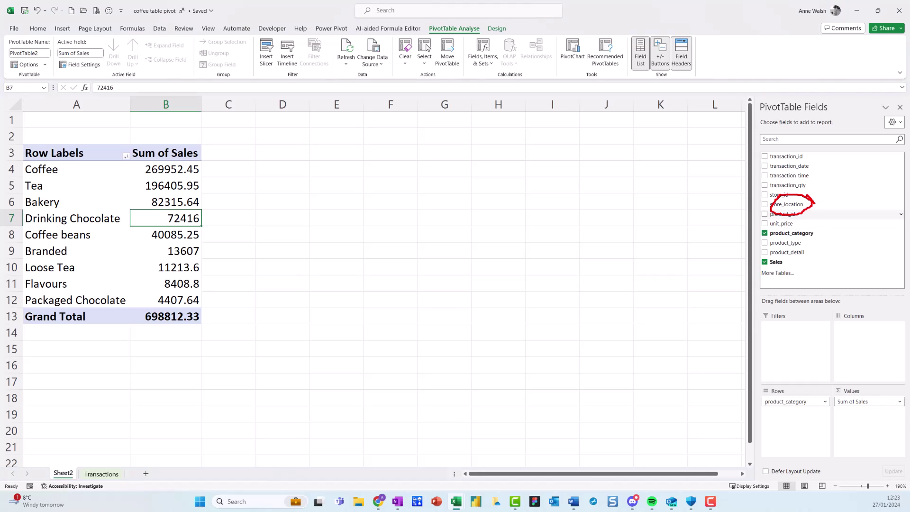
right_click(794, 203)
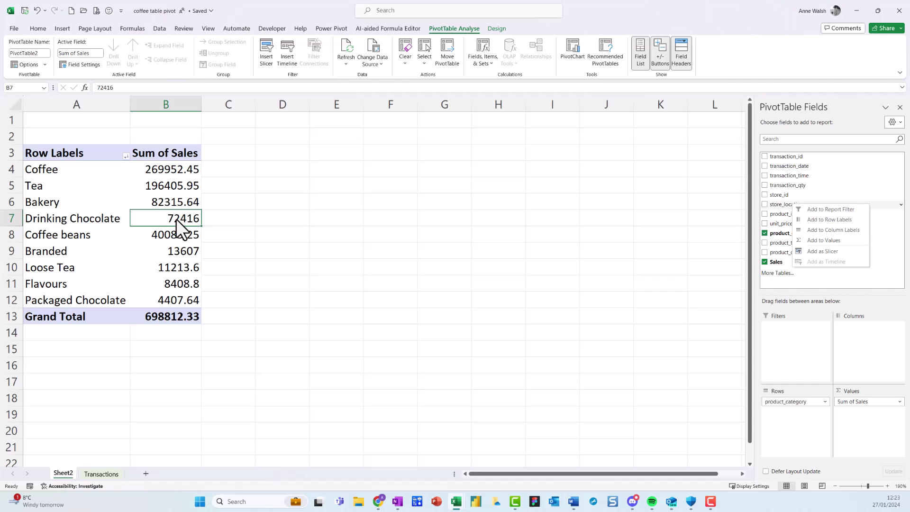
key(Escape)
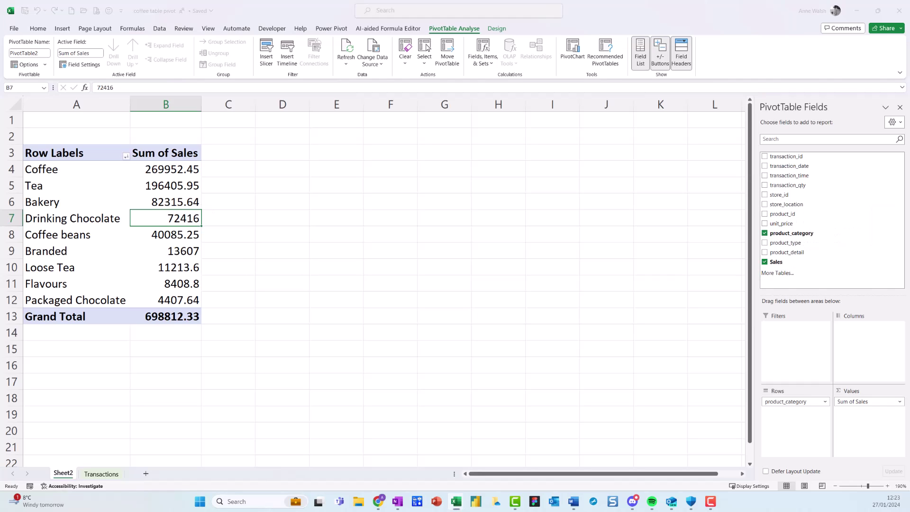
mouse_move(488, 17)
mouse_down()
mouse_move(449, 61)
mouse_move(478, 18)
mouse_up()
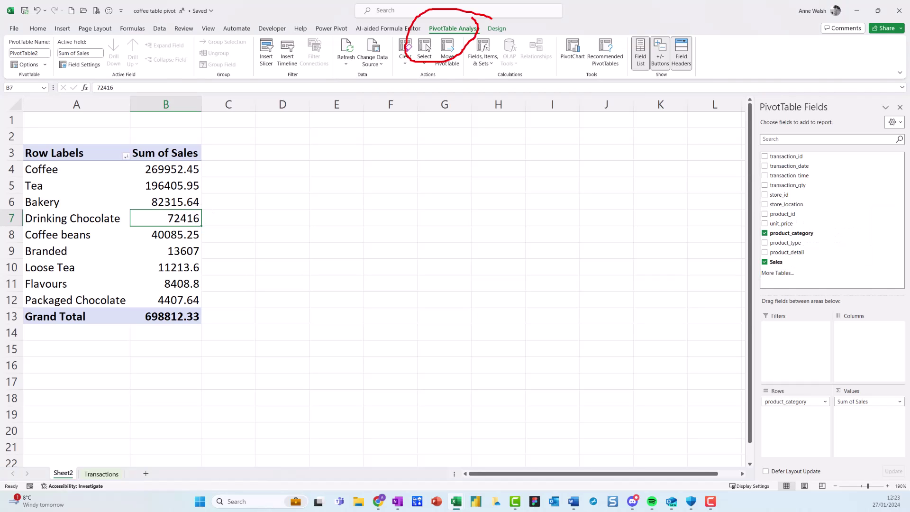
key(Escape)
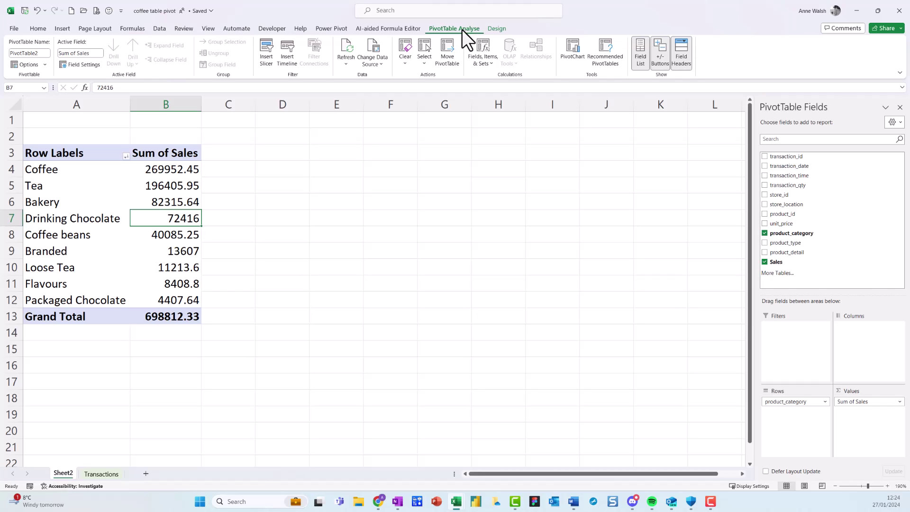
Insert a store_location slicer and fit it beside the PivotTable at a height of about 3.64 cm
click(269, 61)
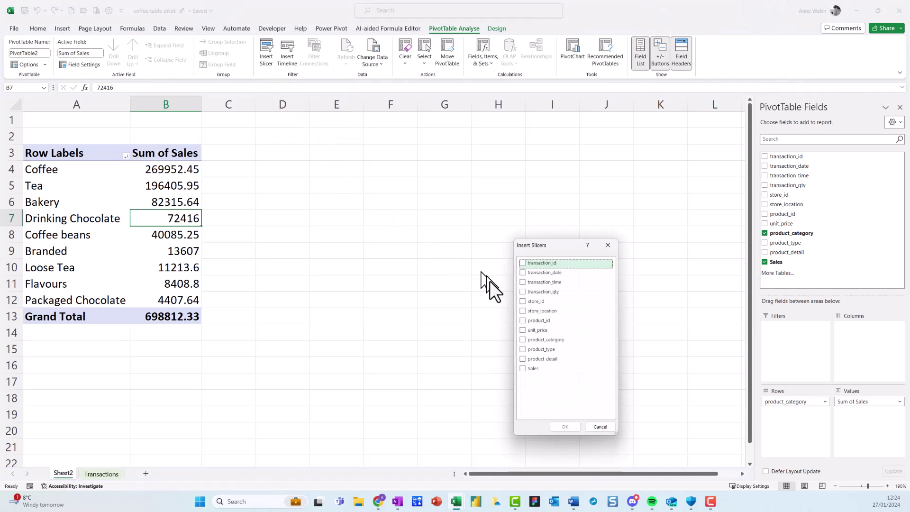
click(523, 312)
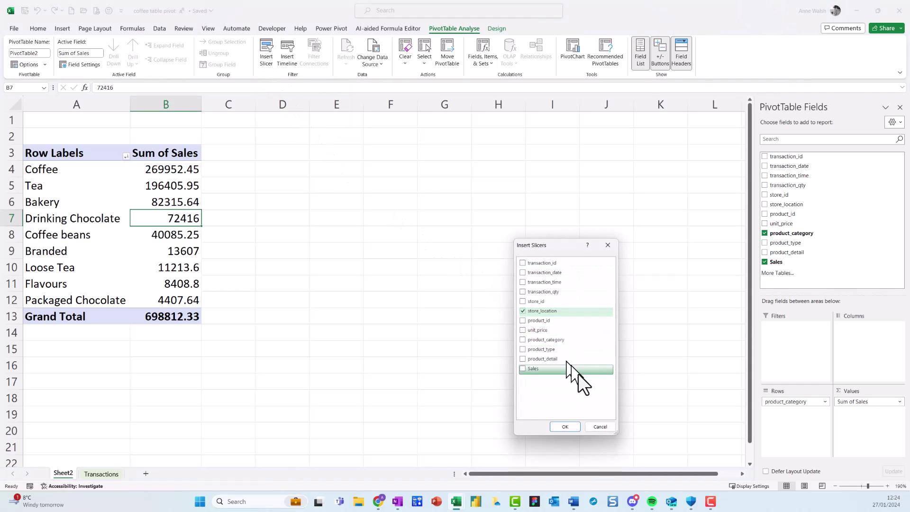
click(570, 426)
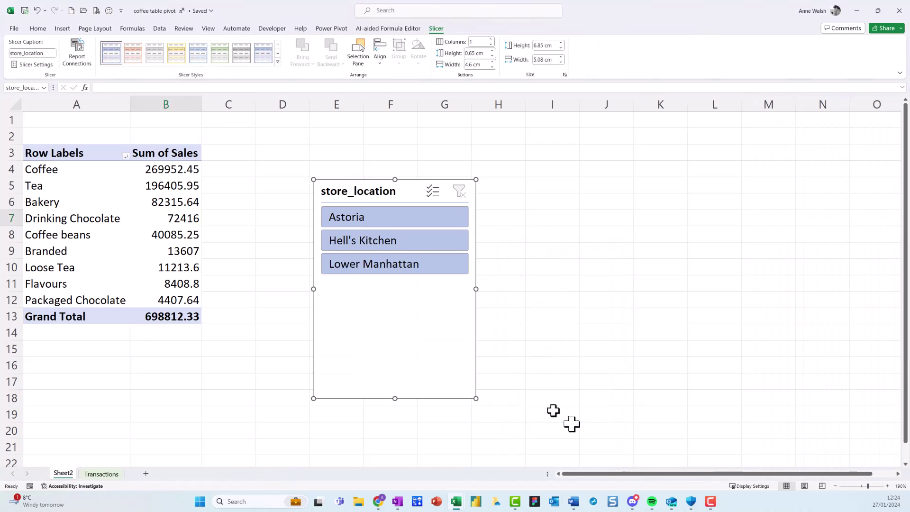
drag(376, 196, 333, 148)
drag(351, 350, 342, 247)
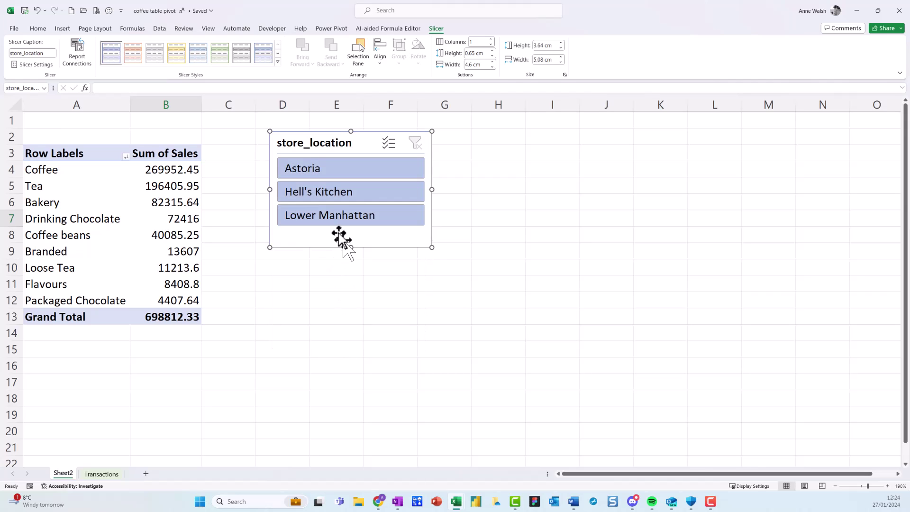
Filter the PivotTable by Astoria, Hell's Kitchen and Lower Manhattan in turn, and clear the store_location filter
click(352, 169)
click(355, 194)
click(352, 212)
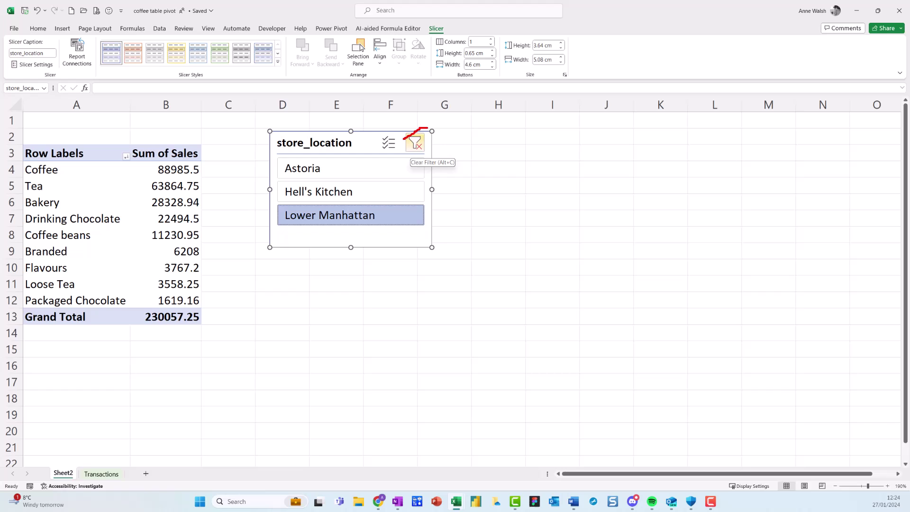
click(414, 144)
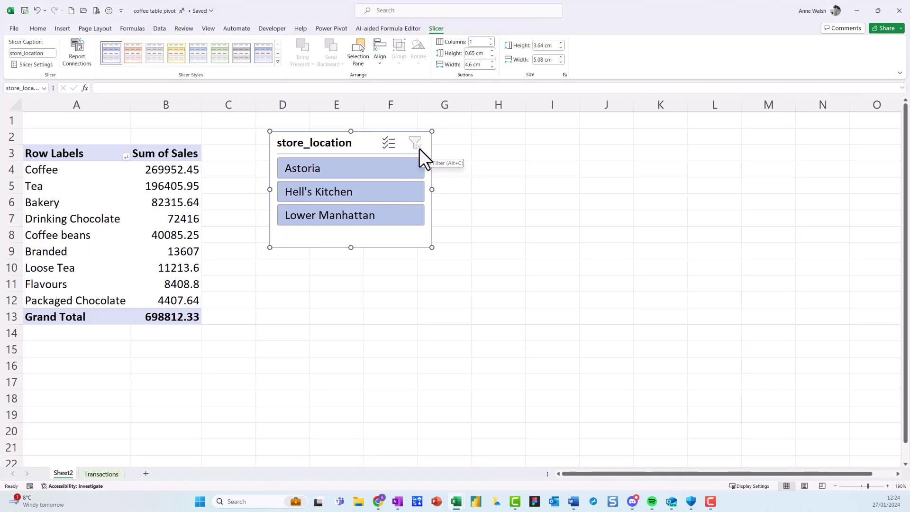
Add a timeline for the transaction_date field to the PivotTable
click(169, 216)
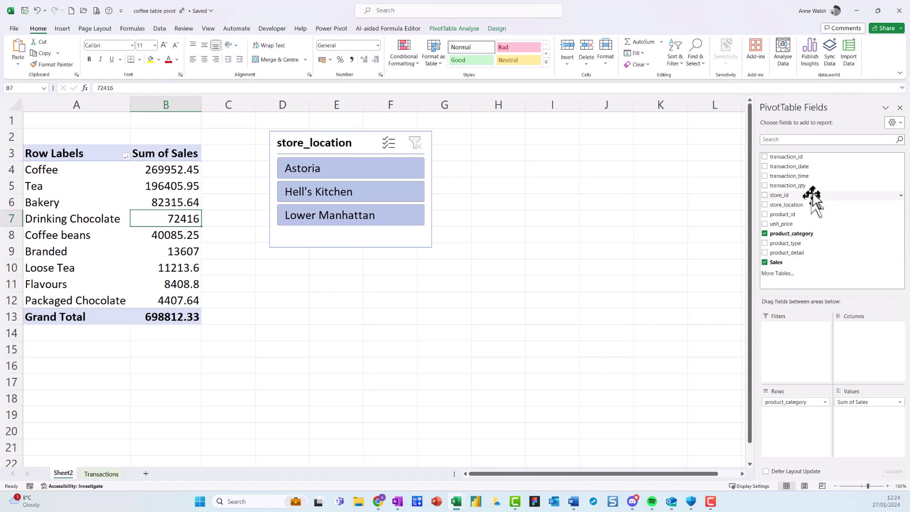
mouse_move(825, 165)
mouse_down()
mouse_move(754, 169)
mouse_move(812, 175)
mouse_up()
key(Escape)
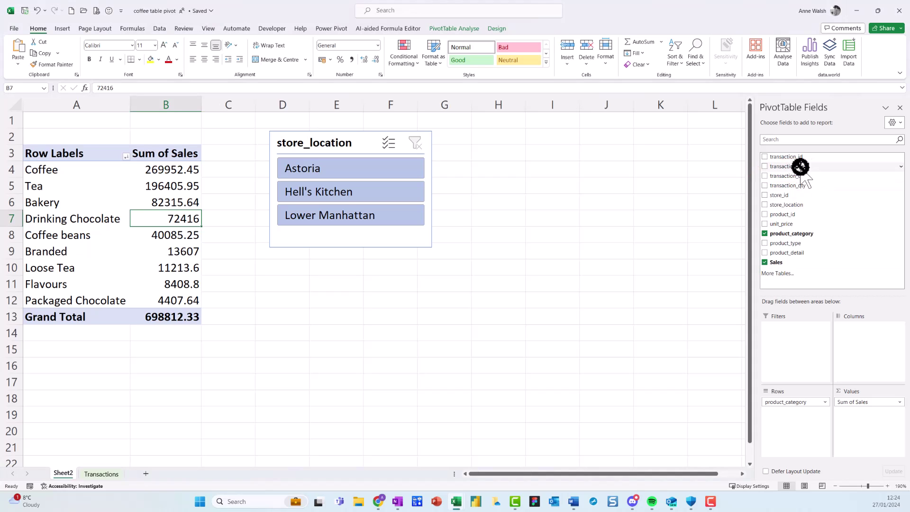
right_click(801, 167)
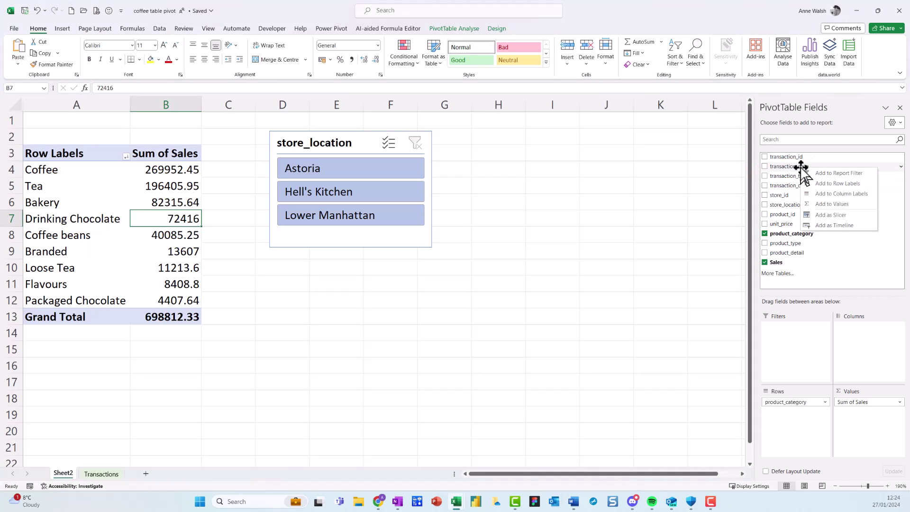
click(831, 225)
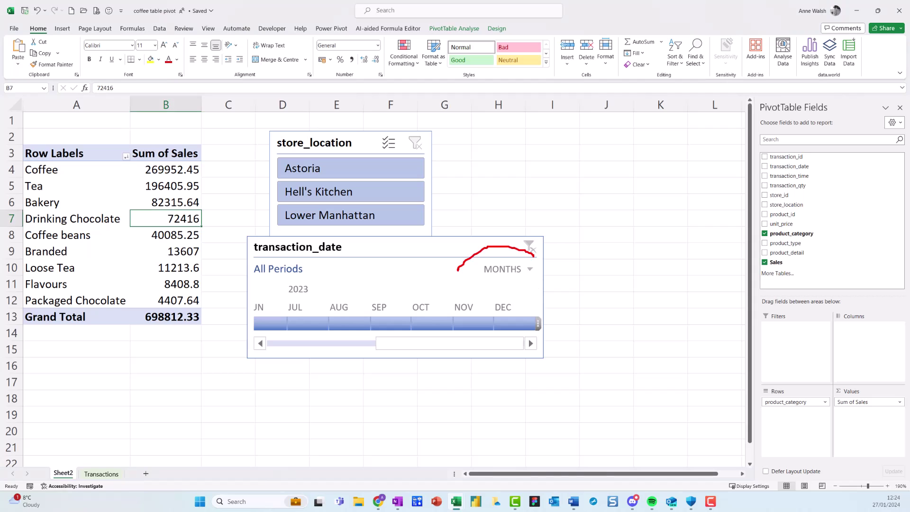
Switch the transaction_date timeline to days and filter the PivotTable to Jan 1, 2023
click(530, 269)
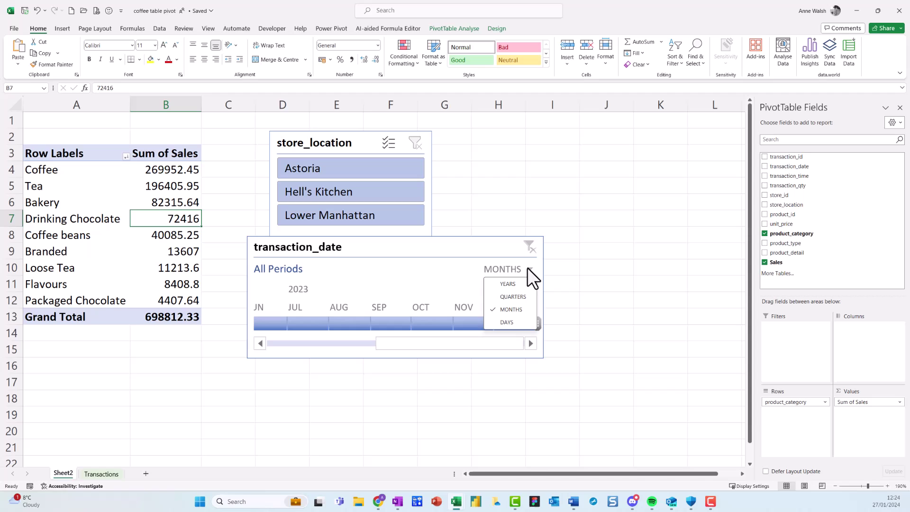
click(514, 320)
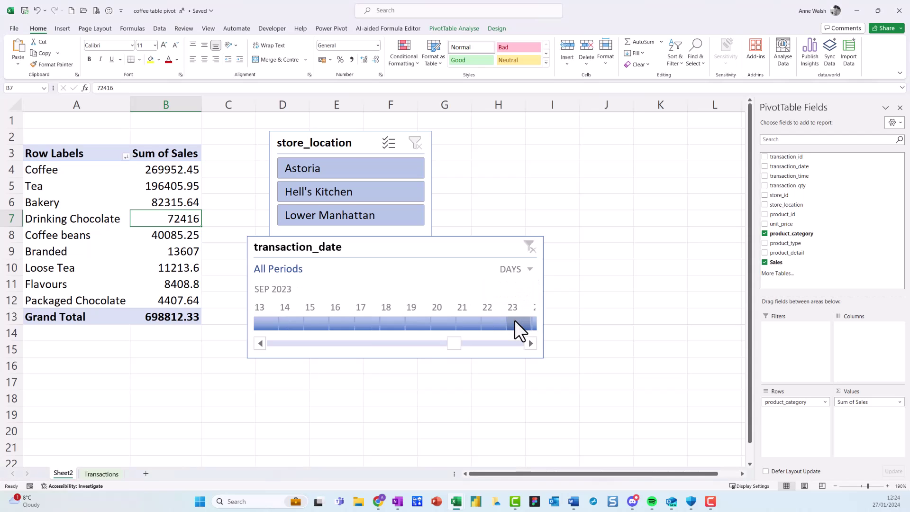
drag(454, 346, 262, 354)
click(261, 319)
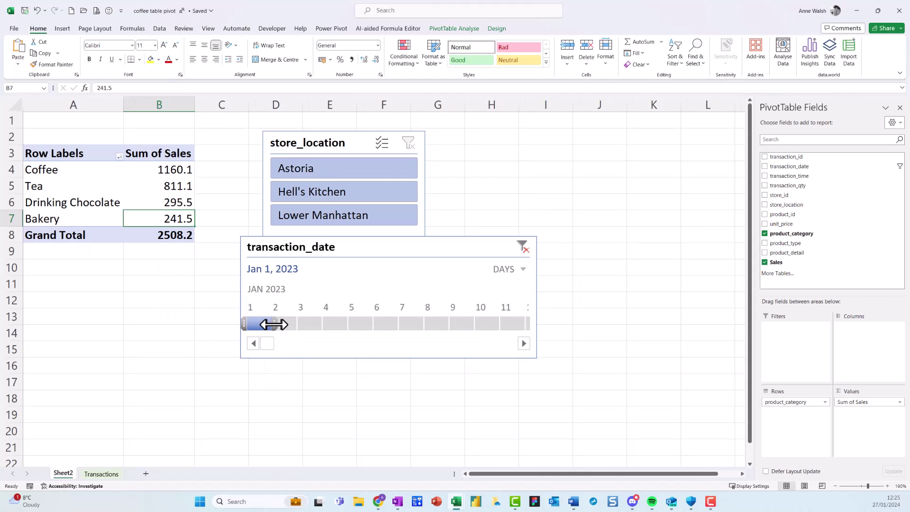
Move the timeline below the store_location slicer, filter the PivotTable by Hell's Kitchen, and clear that location filter
click(380, 248)
drag(380, 248, 374, 294)
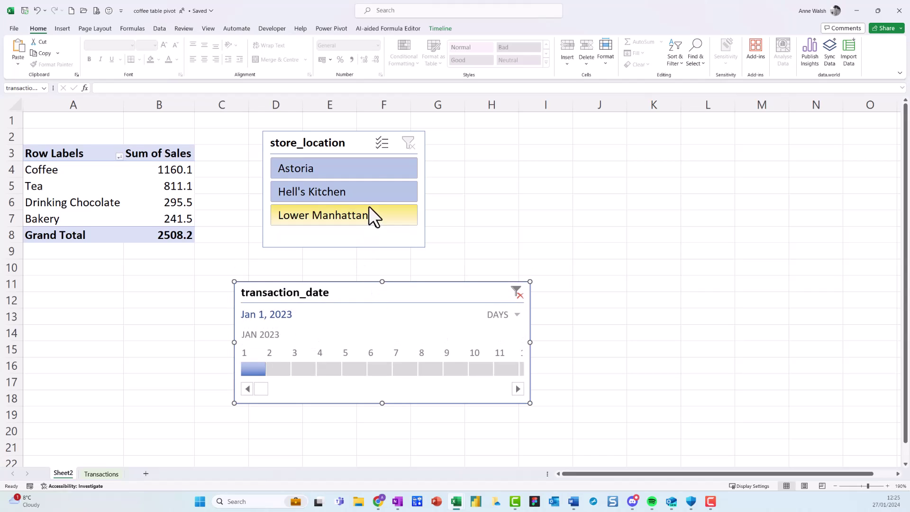
click(371, 193)
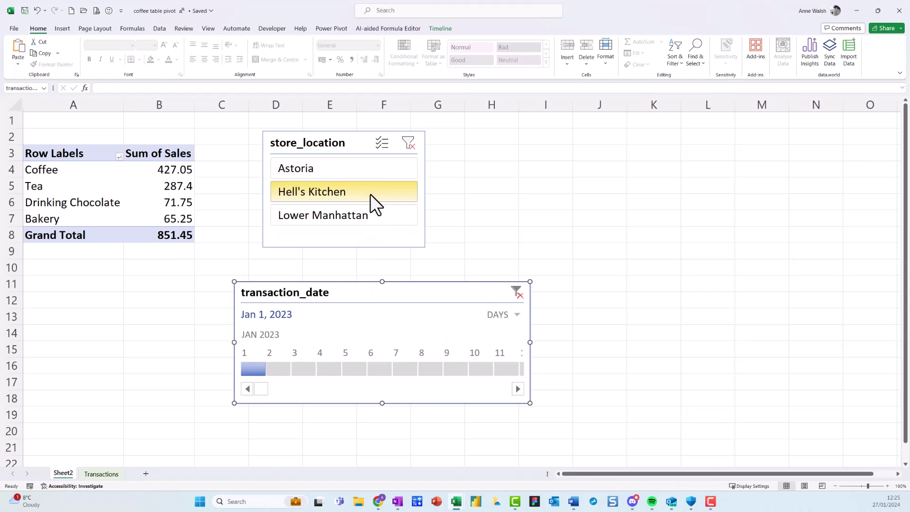
click(407, 144)
Move the transaction_date timeline closer beneath the slicer and clear its date filter
drag(374, 296, 395, 269)
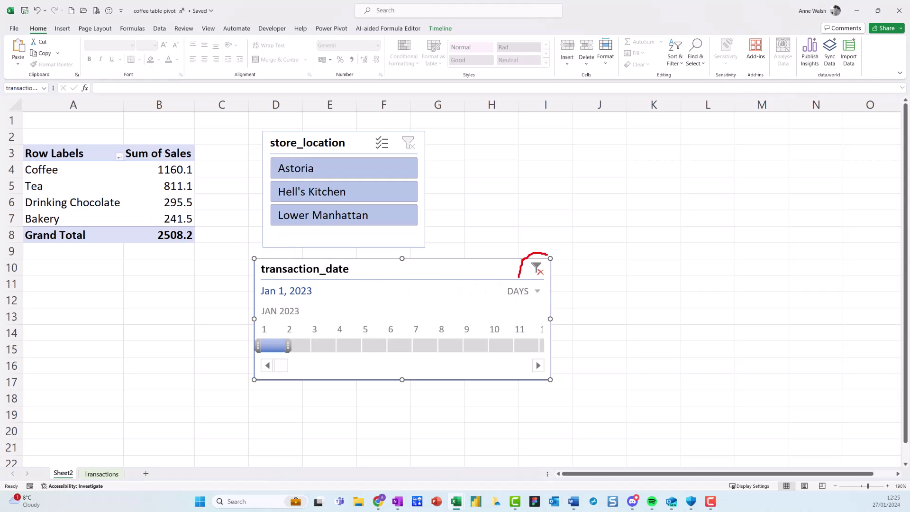
click(539, 269)
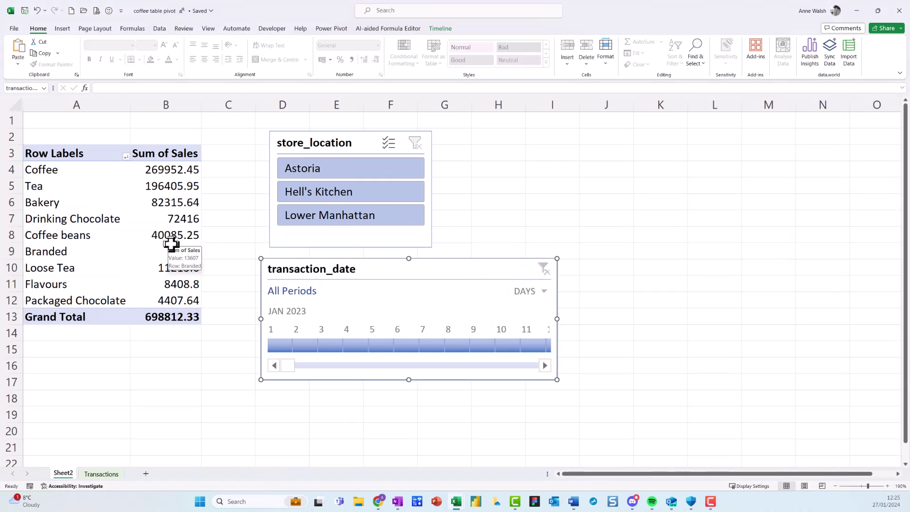
Insert a Clustered Bar PivotChart based on the product category PivotTable
click(168, 247)
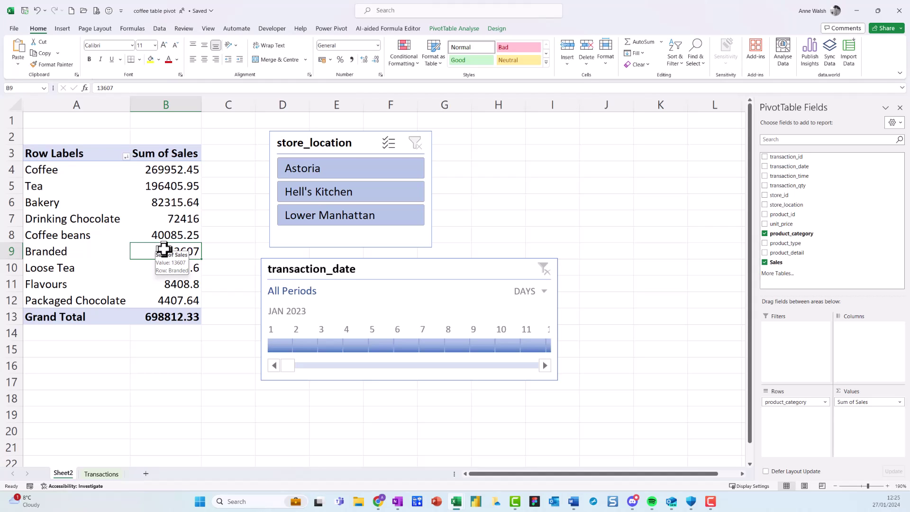
drag(186, 218, 422, 52)
mouse_move(475, 16)
mouse_down()
mouse_move(495, 29)
mouse_move(455, 56)
mouse_move(495, 22)
mouse_up()
key(Escape)
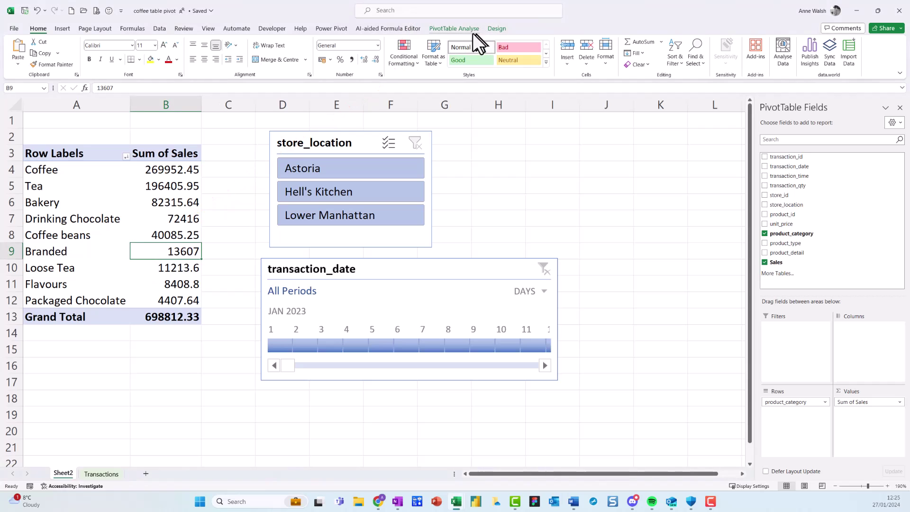
click(471, 31)
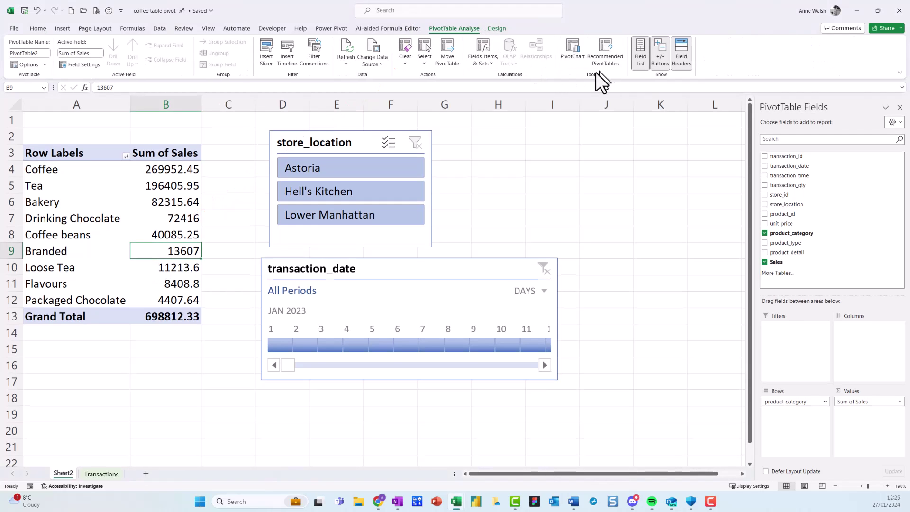
mouse_move(588, 48)
mouse_down()
mouse_move(581, 32)
mouse_move(549, 64)
mouse_move(586, 37)
mouse_up()
key(Escape)
click(569, 53)
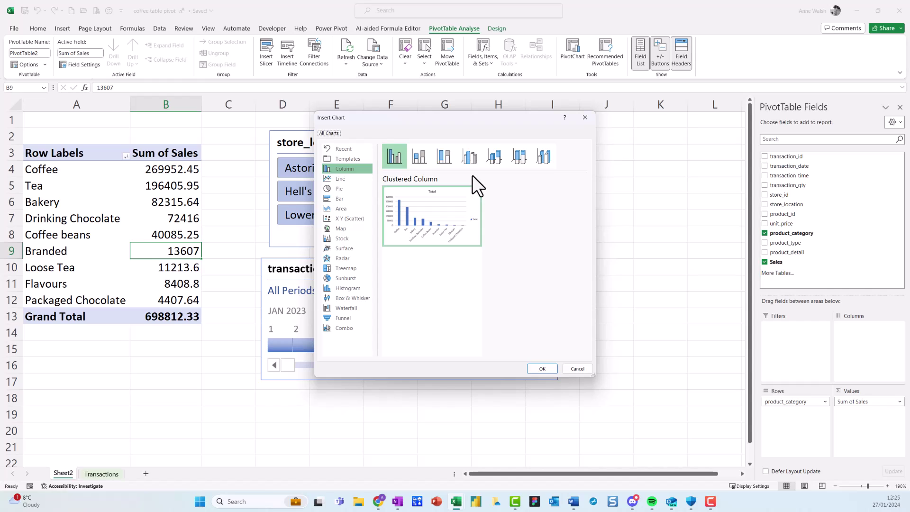
click(351, 307)
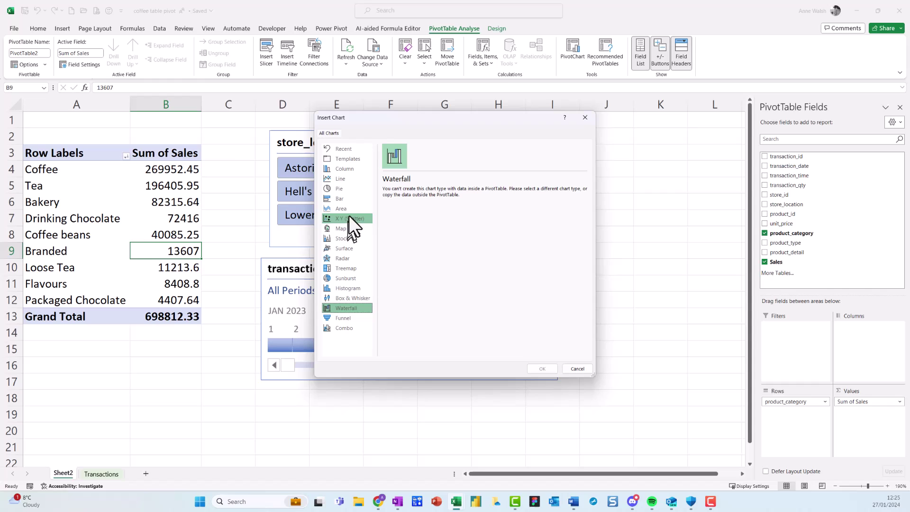
click(351, 201)
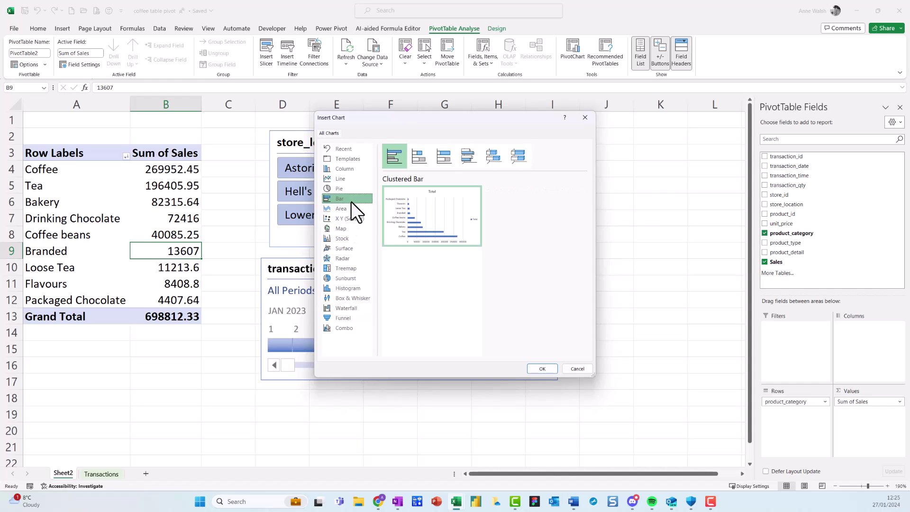
click(543, 369)
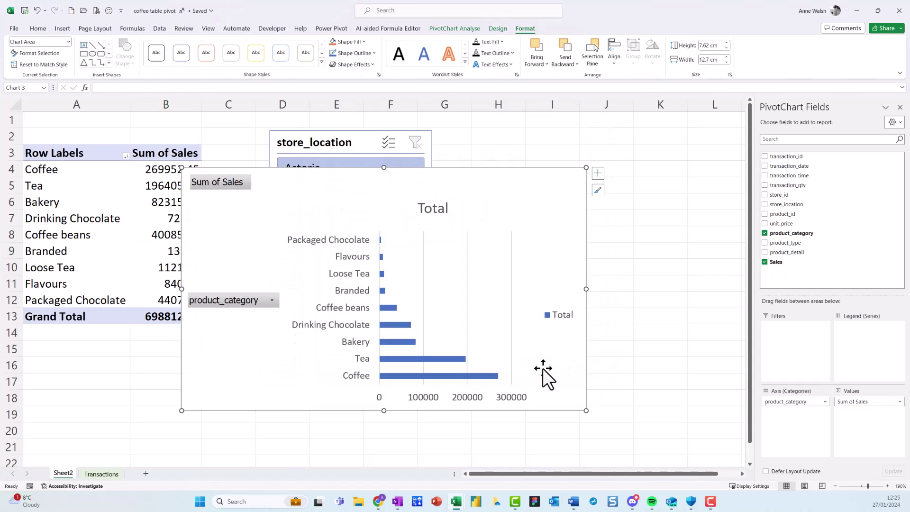
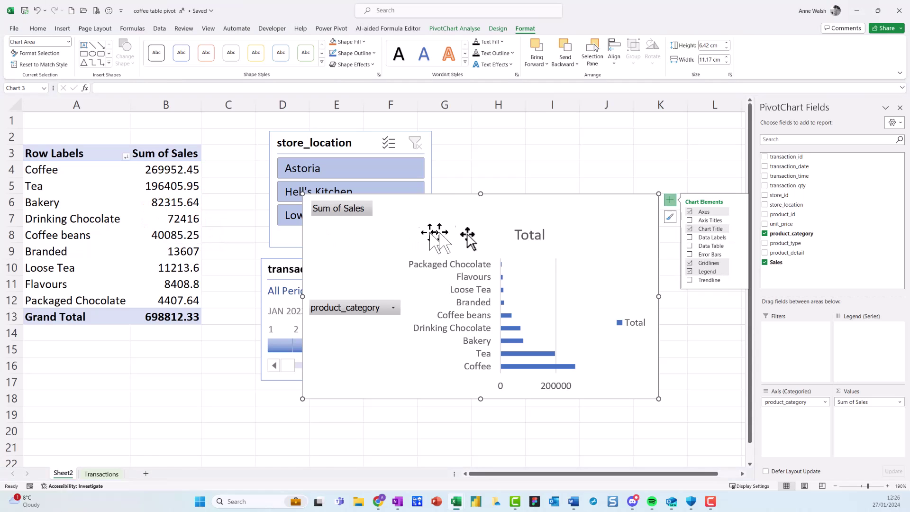
Reposition and enlarge the PivotChart to about 7.65 cm high by 14.5 cm wide, and delete its legend
drag(631, 209, 543, 222)
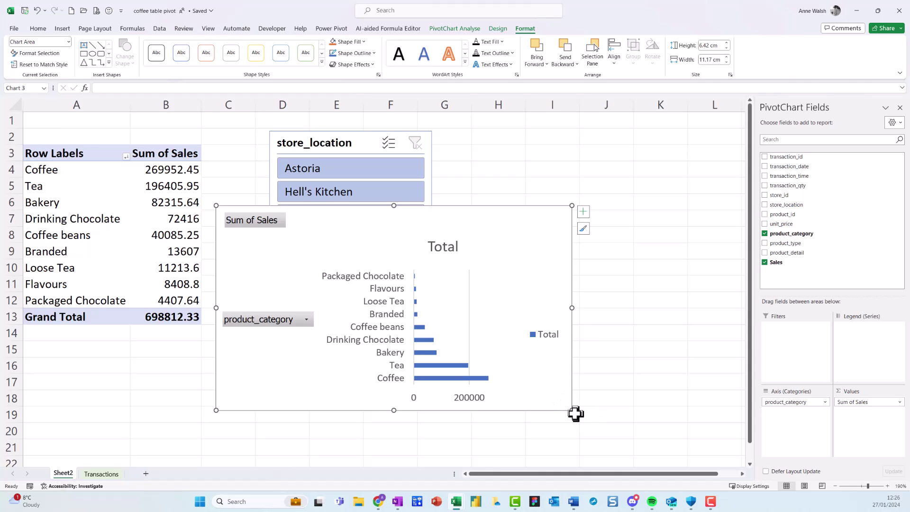
drag(573, 410, 660, 406)
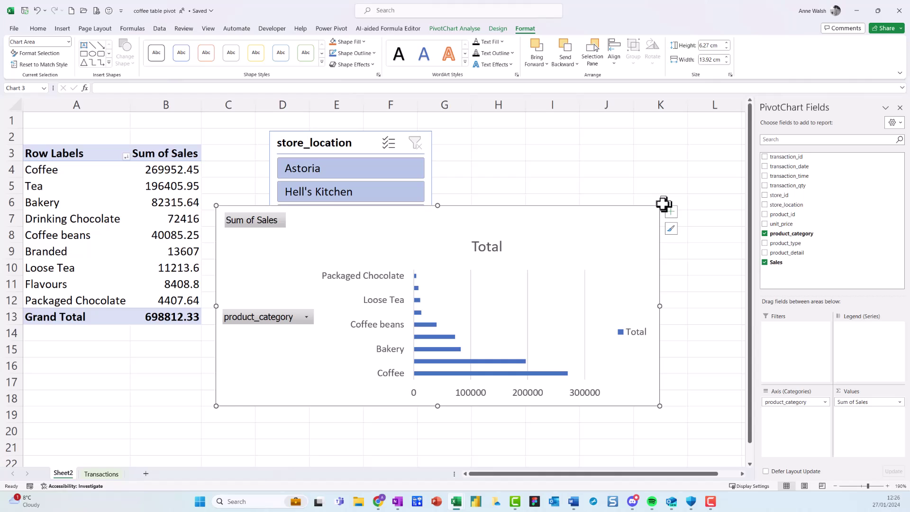
drag(663, 205, 679, 161)
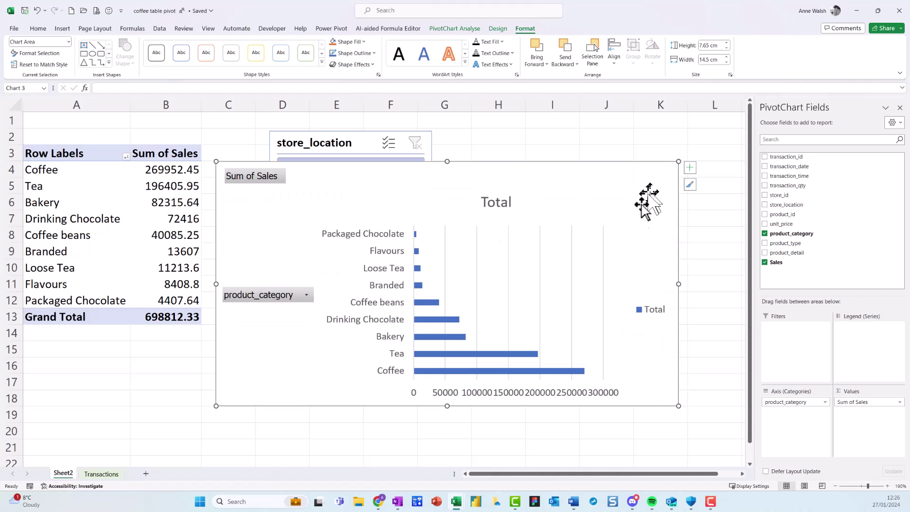
click(646, 311)
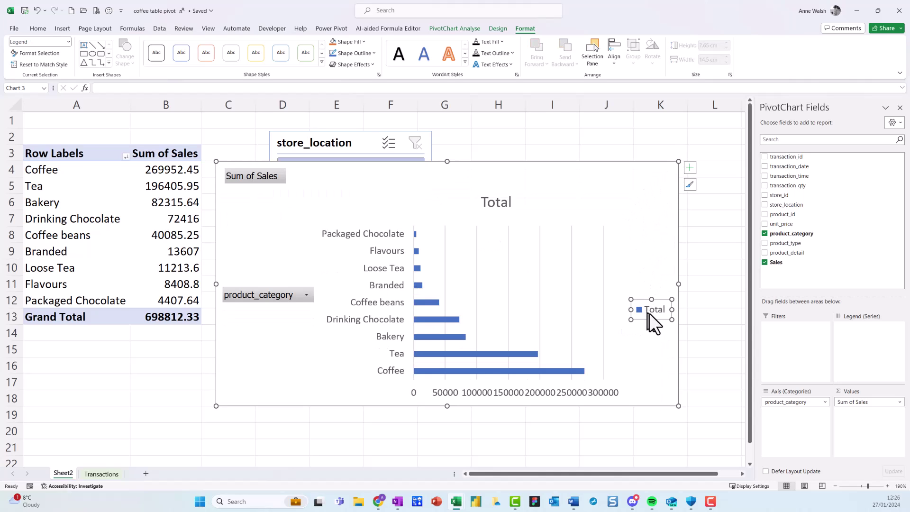
key(Delete)
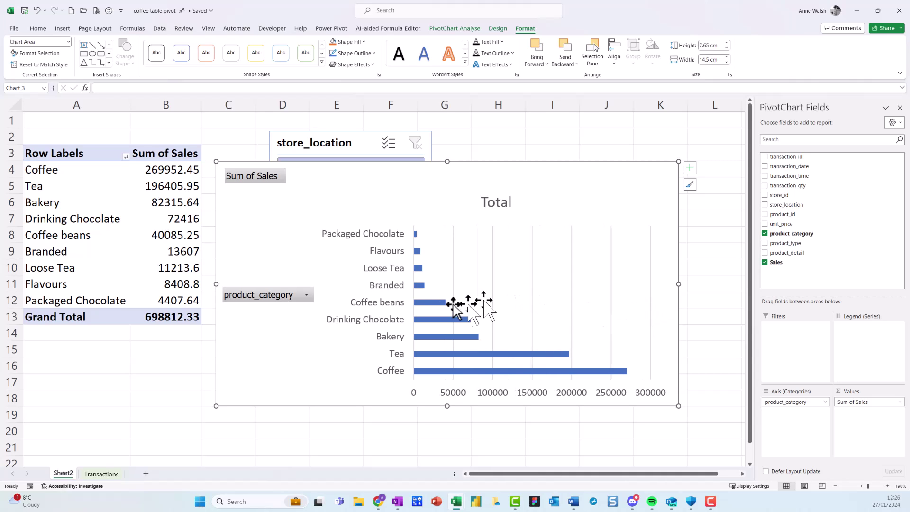
Format the PivotChart's vertical category axis to show the categories in reverse order
right_click(385, 291)
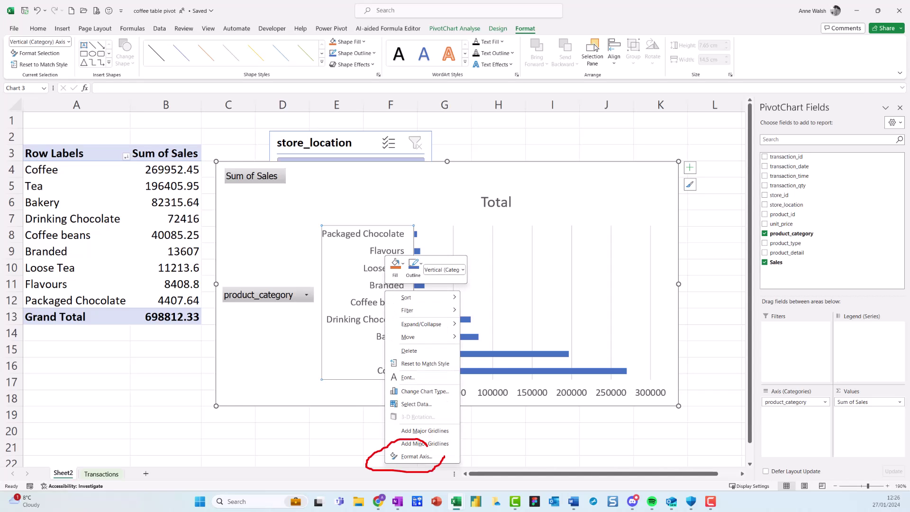
key(Escape)
right_click(378, 315)
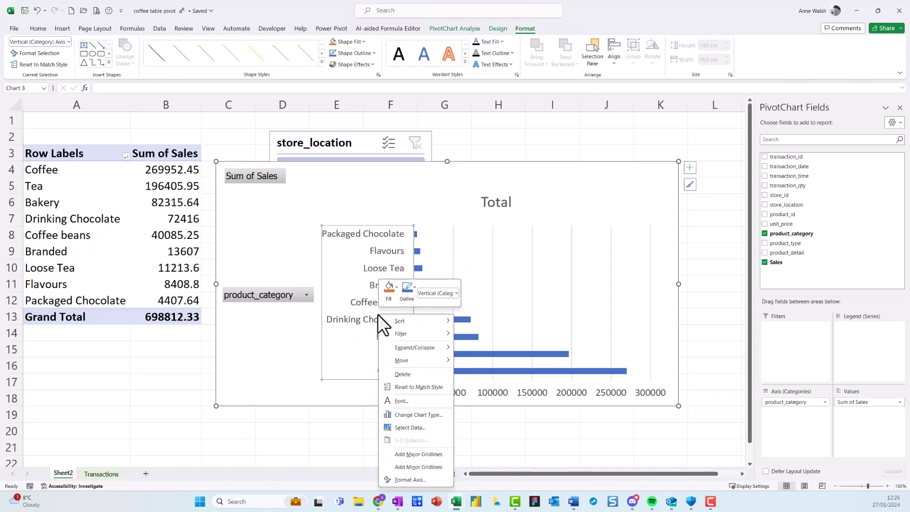
click(419, 478)
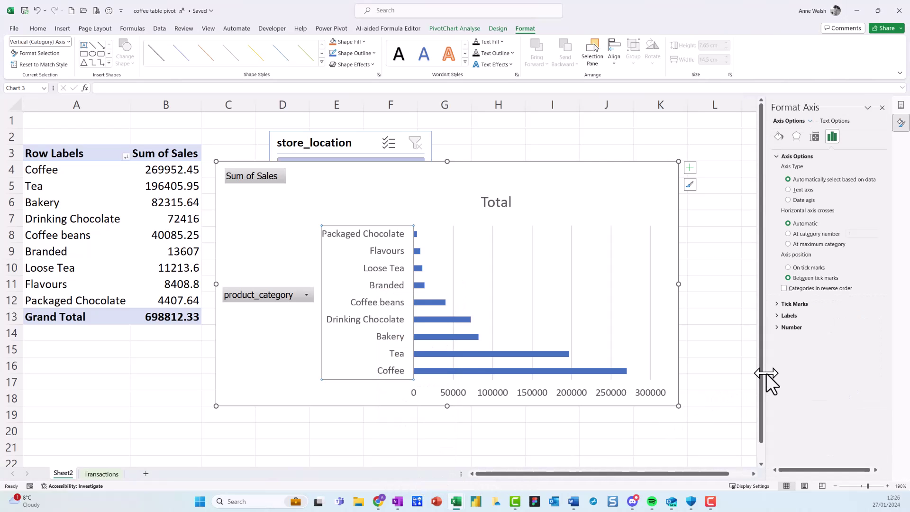
click(785, 288)
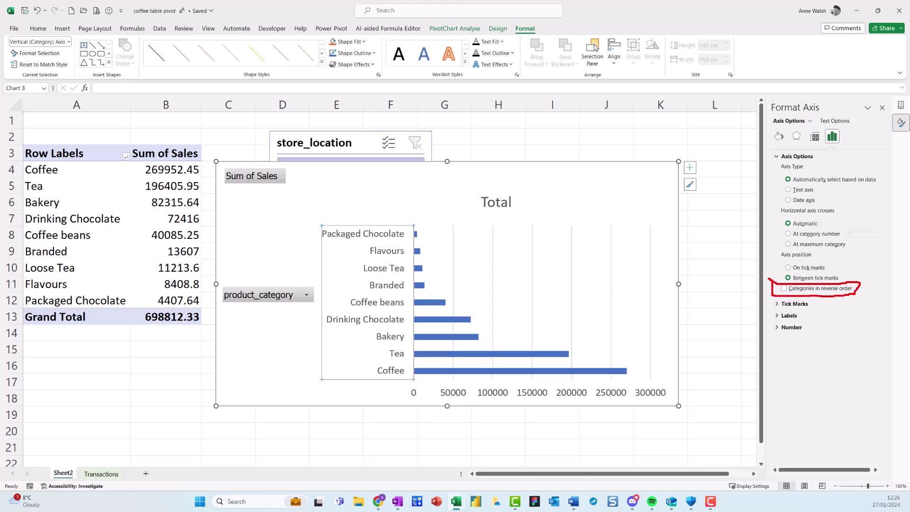
key(Escape)
click(784, 289)
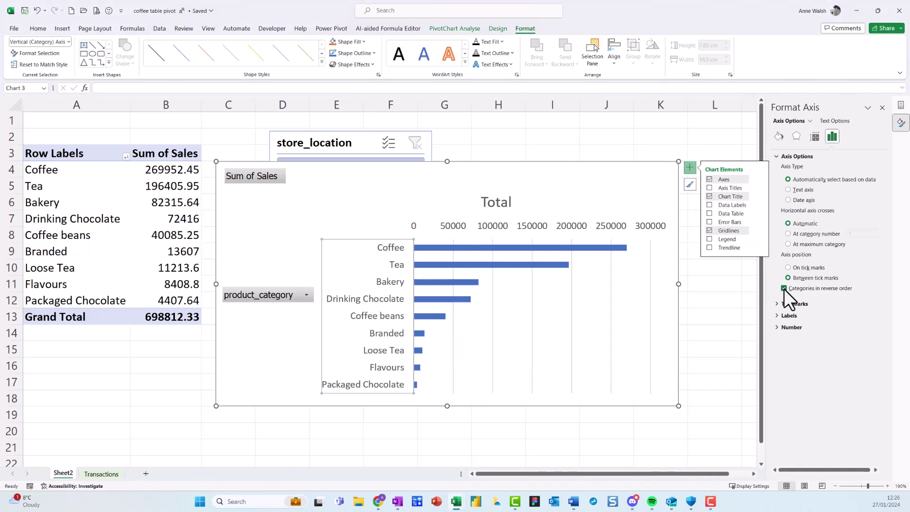
Hide all field buttons on the PivotChart
click(571, 197)
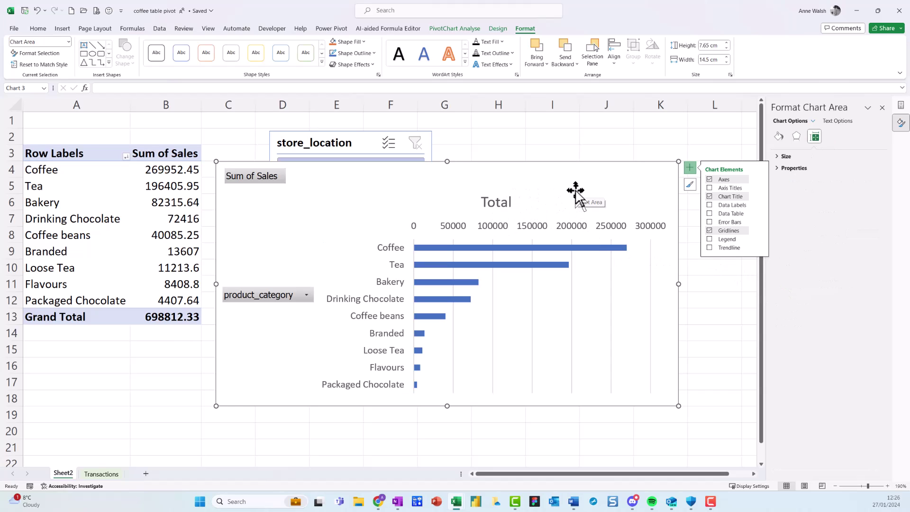
click(268, 214)
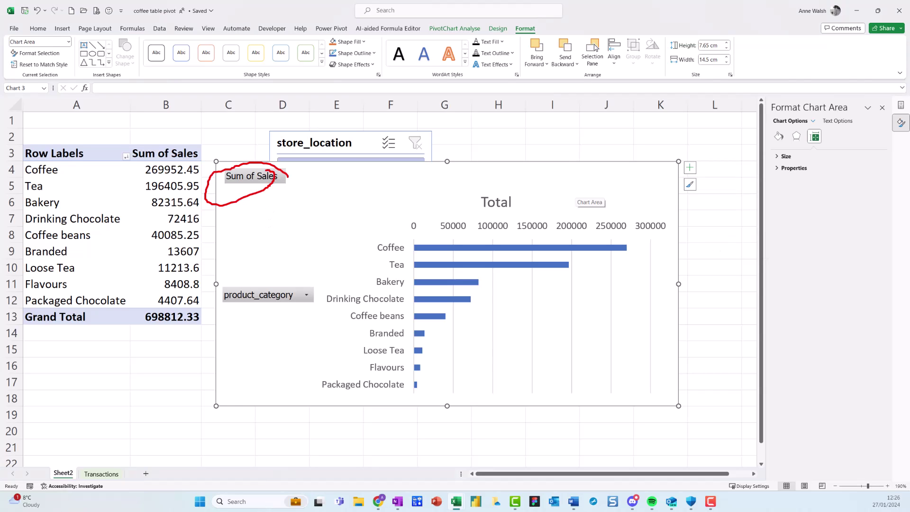
drag(316, 270, 306, 312)
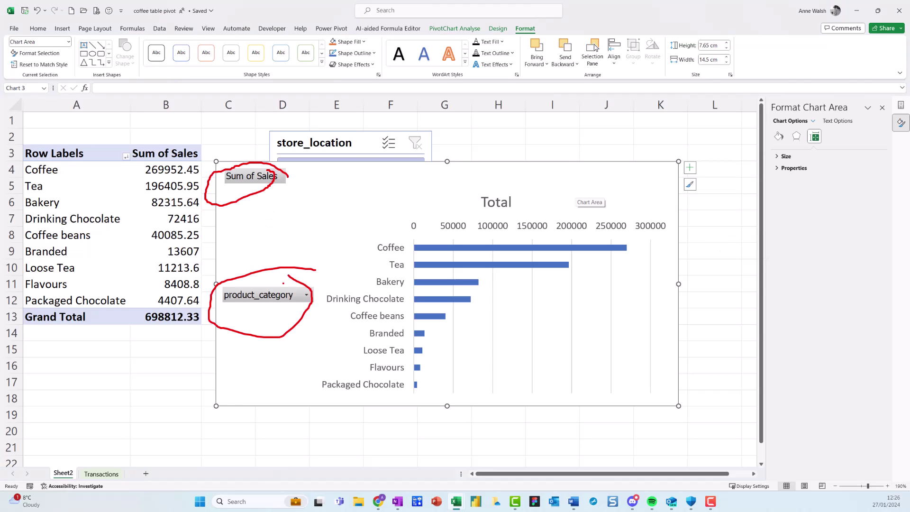
key(Escape)
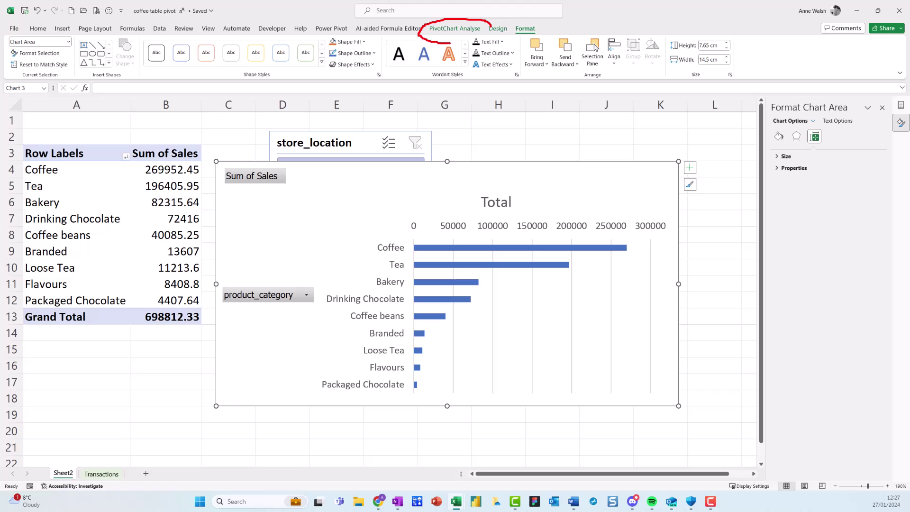
key(Escape)
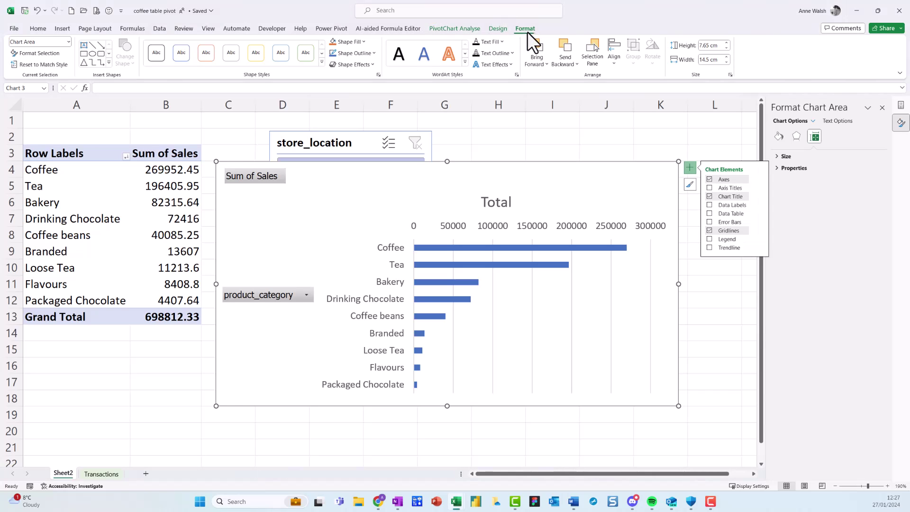
click(496, 30)
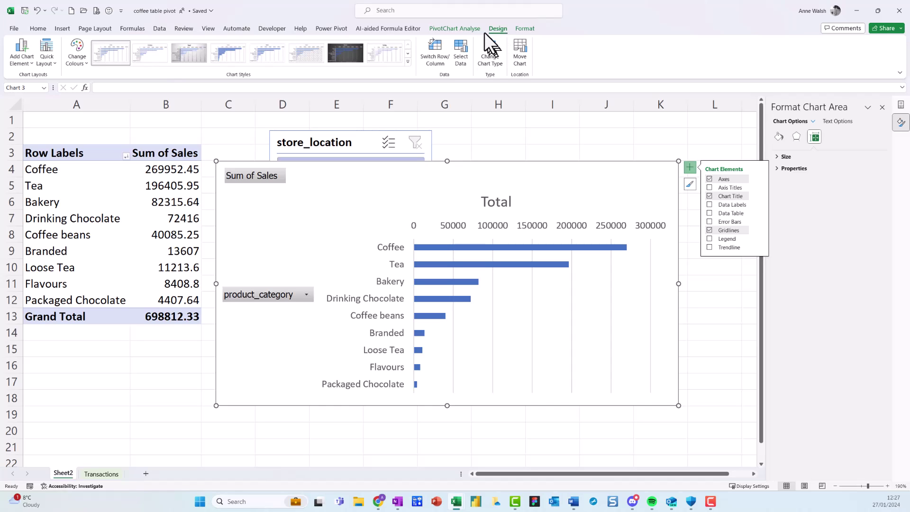
click(465, 30)
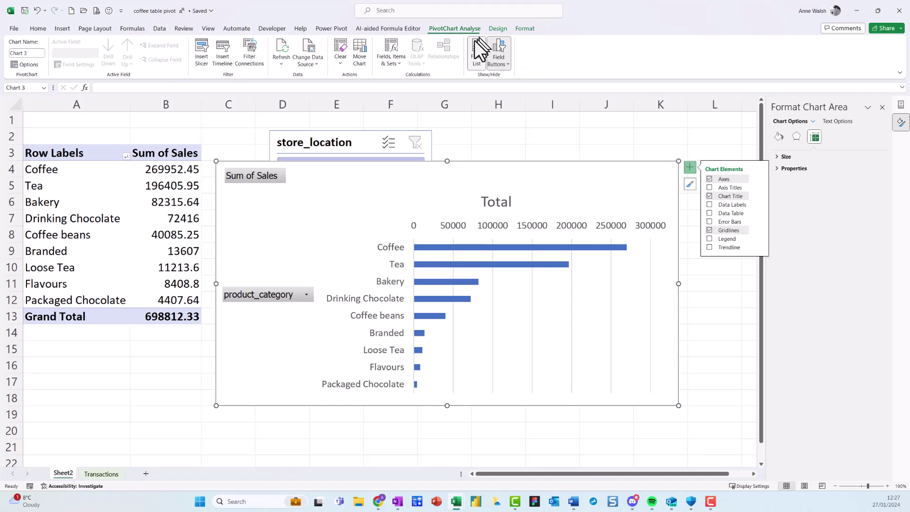
click(472, 47)
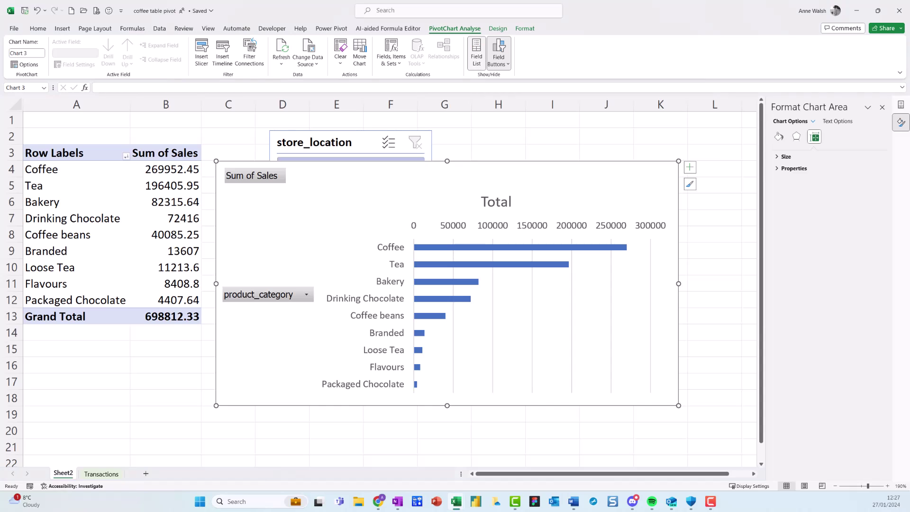
click(506, 63)
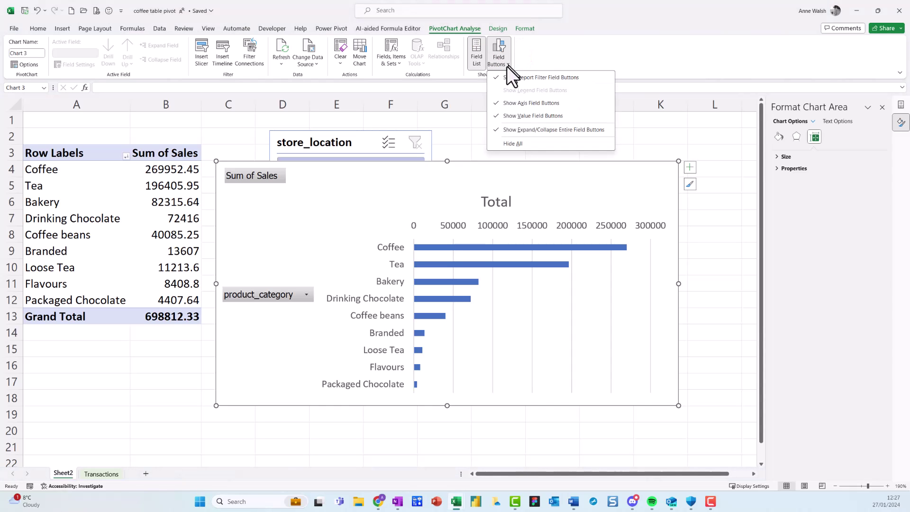
click(522, 145)
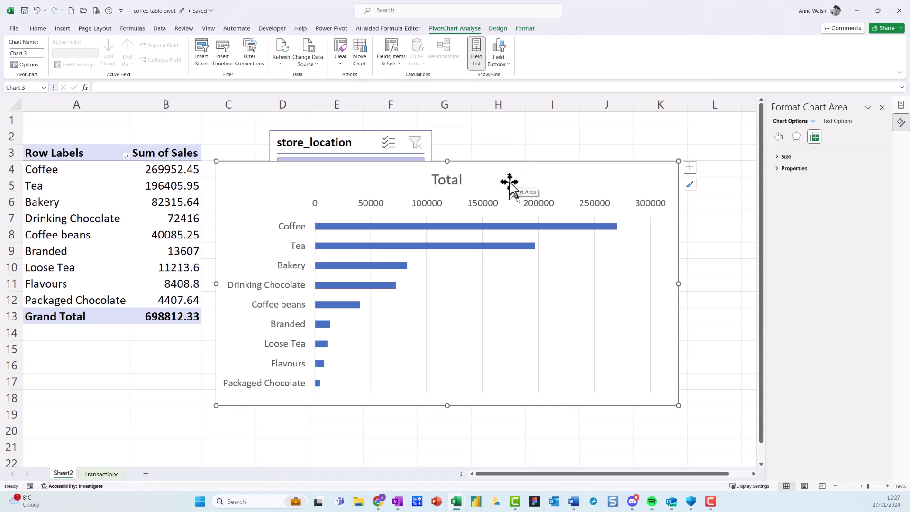
Move the PivotChart below the PivotTable, shift the transaction_date timeline up beside the slicer, and close the formatting pane
drag(514, 178, 320, 361)
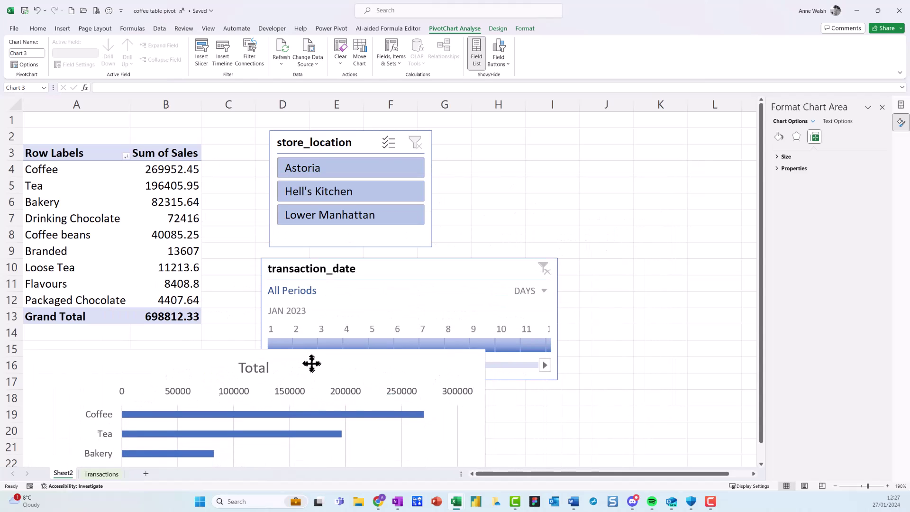
drag(427, 270, 547, 199)
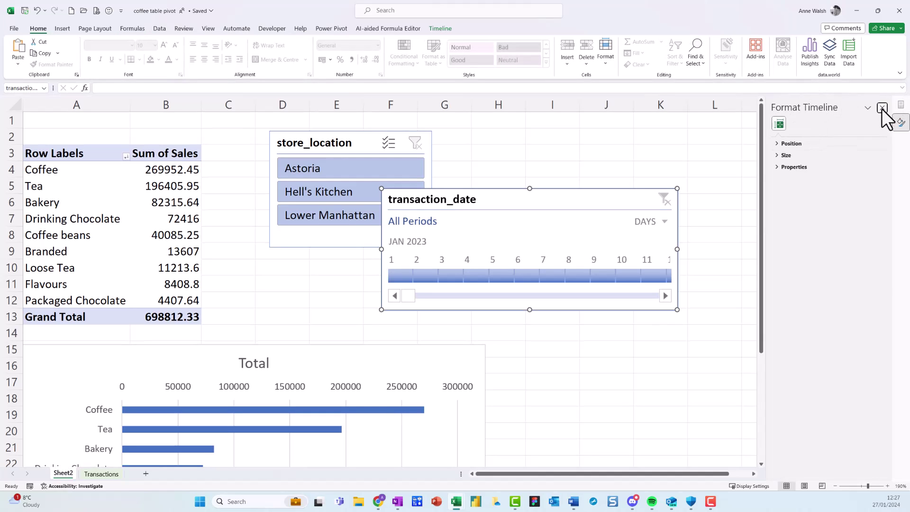
click(883, 108)
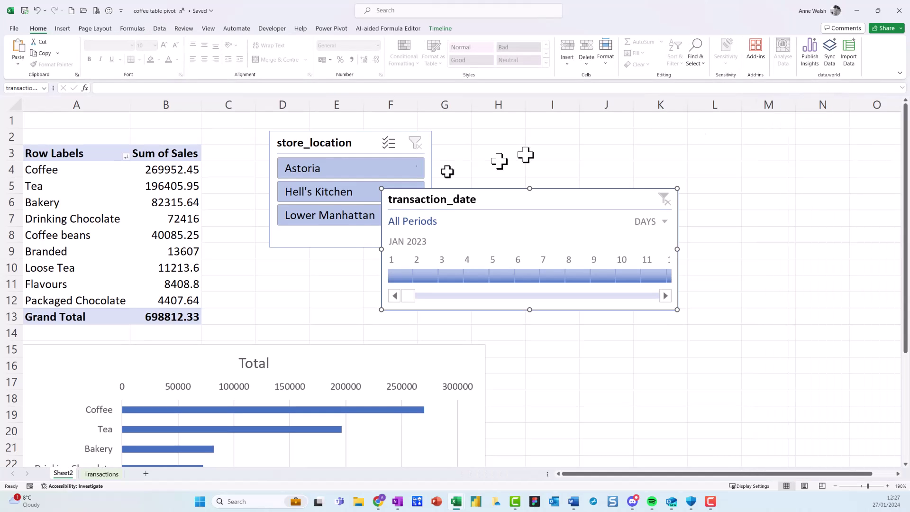
Insert four blank rows above the PivotTable, starting at row 3, to make room for the slicer
click(11, 153)
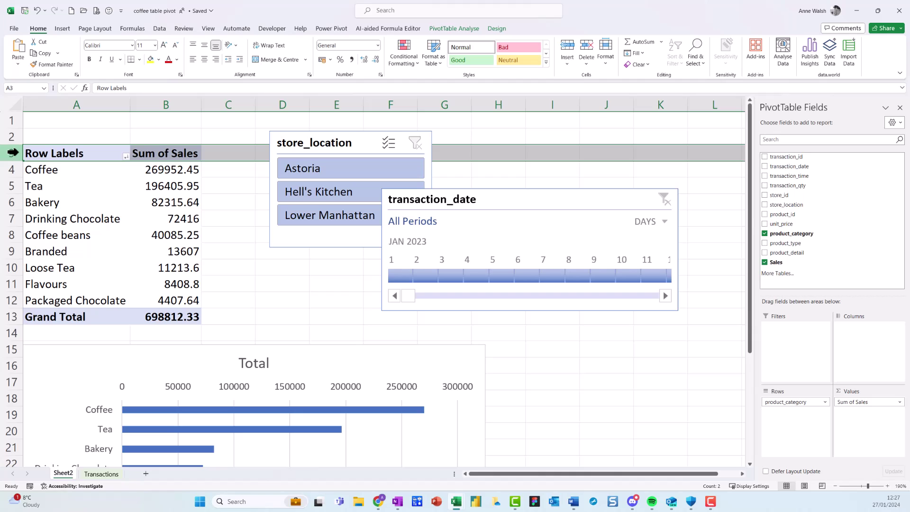
key(ctrl+plus)
key(ctrl+plus)
key(ctrl+plus)
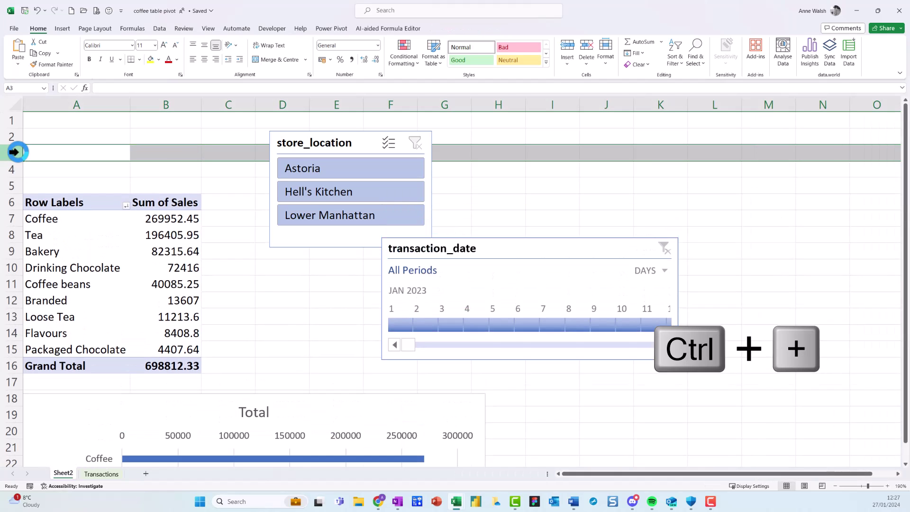
key(ctrl+plus)
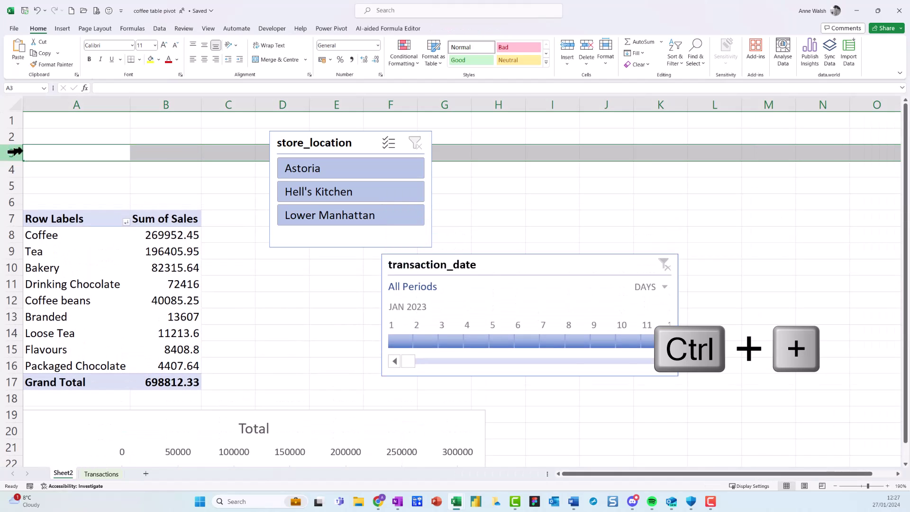
Arrange the store_location slicer's buttons in 3 columns
click(326, 146)
drag(325, 146, 319, 137)
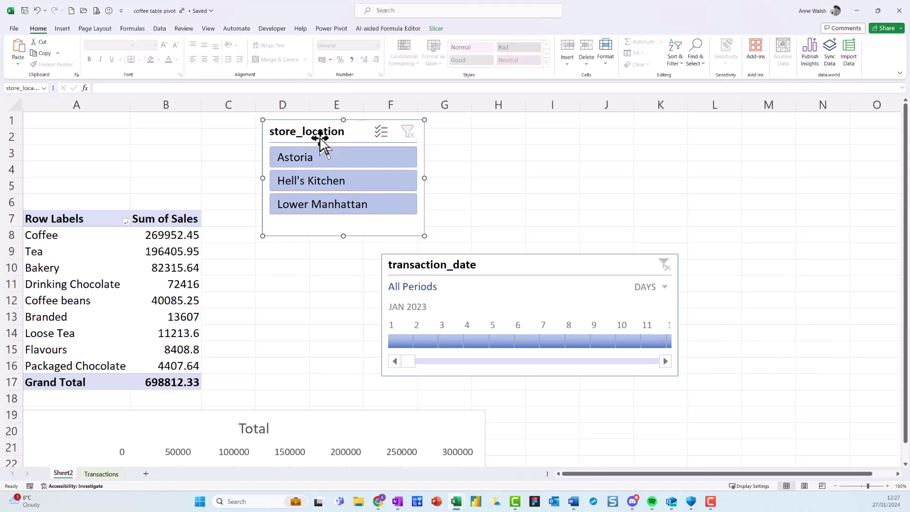
drag(322, 136, 416, 68)
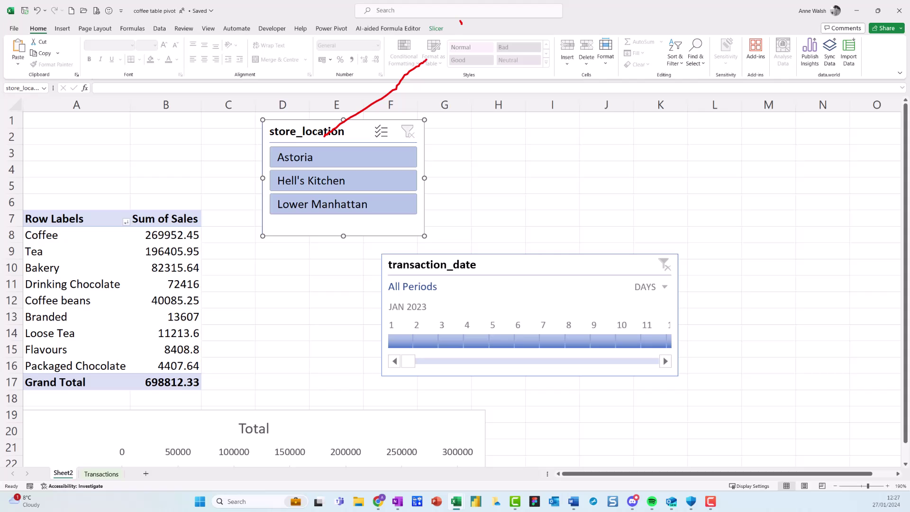
key(Escape)
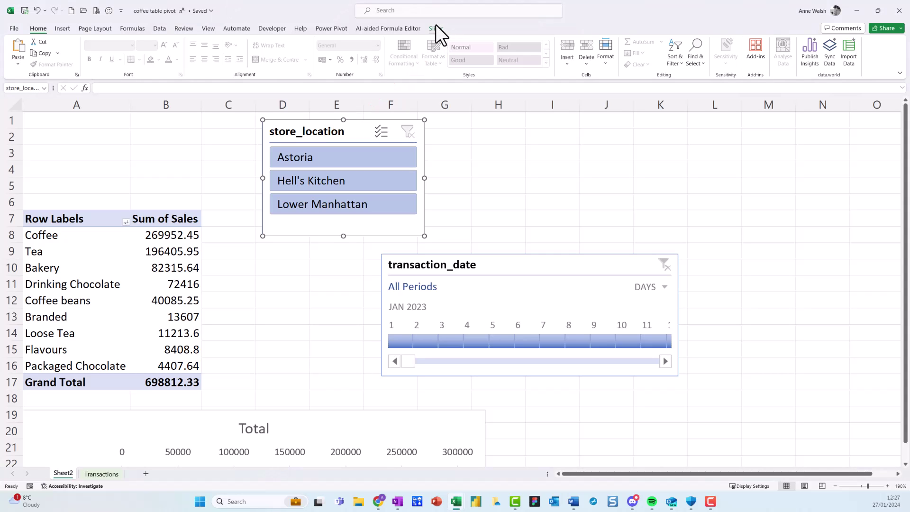
click(435, 28)
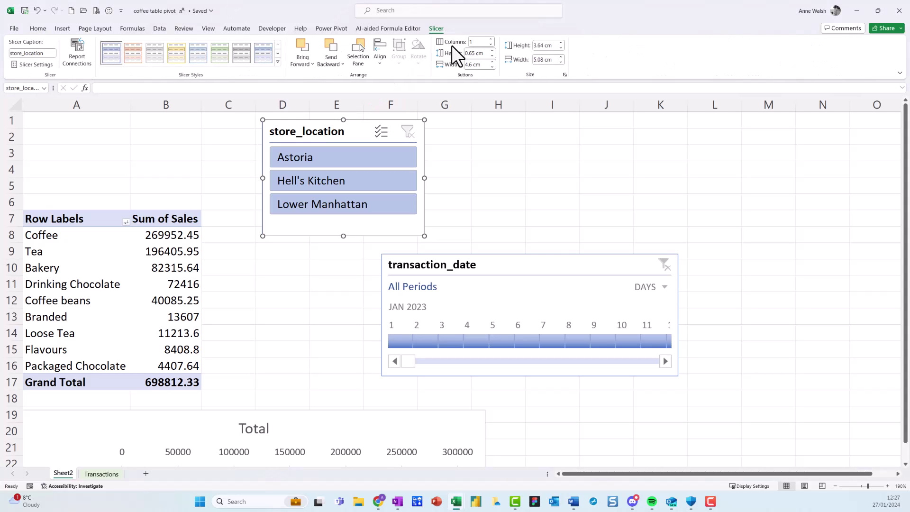
drag(497, 29, 433, 39)
click(490, 39)
click(491, 39)
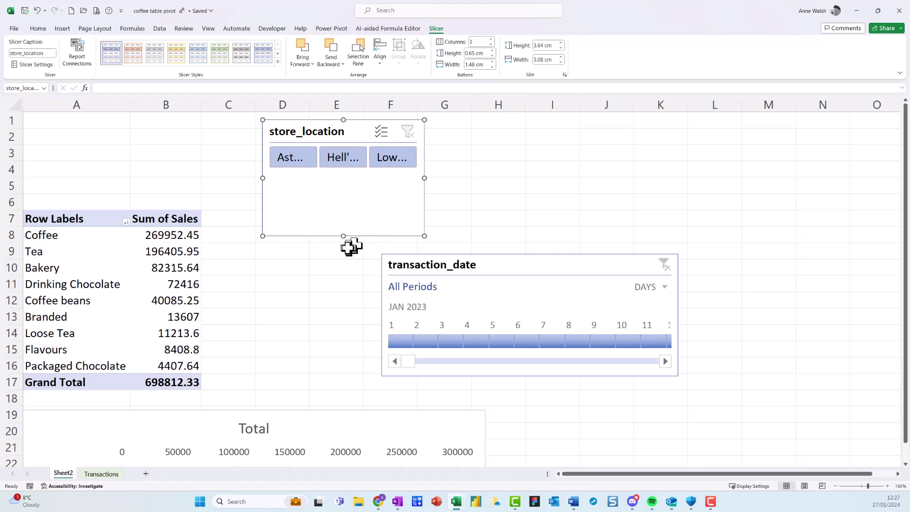
Resize the store_location slicer to about 1.9 cm high by 10.54 cm wide and place it over cell A1
drag(343, 236, 346, 176)
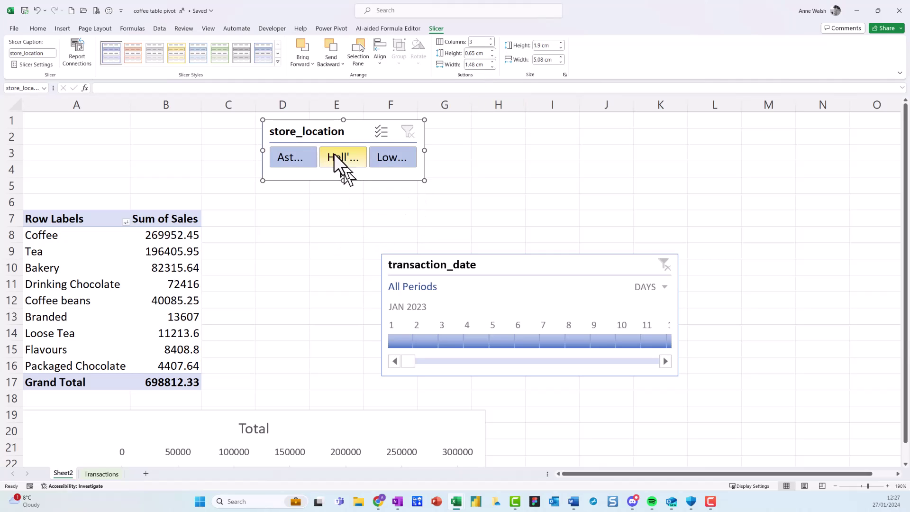
drag(321, 128, 85, 122)
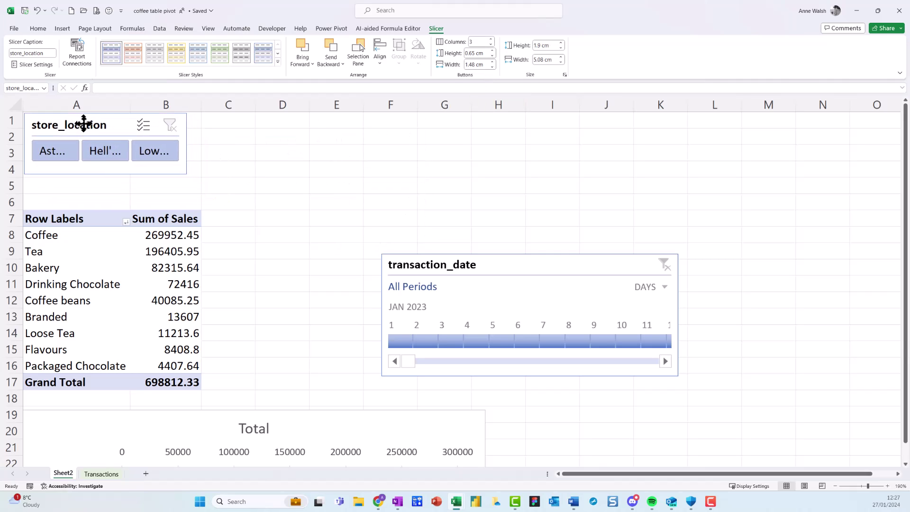
drag(186, 144, 361, 142)
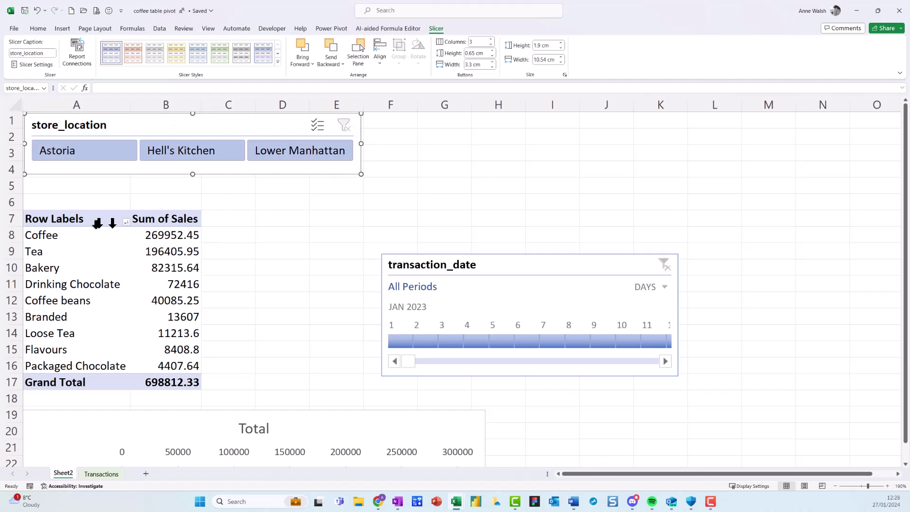
Insert four more blank rows above the PivotTable header, starting at row 7, to make room for the timeline
click(10, 218)
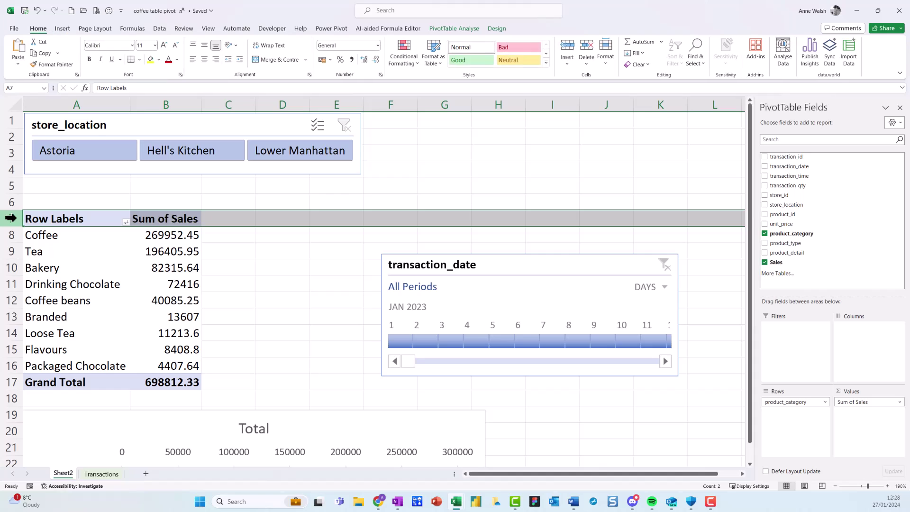
key(ctrl+shift+plus)
key(ctrl+shift+plus)
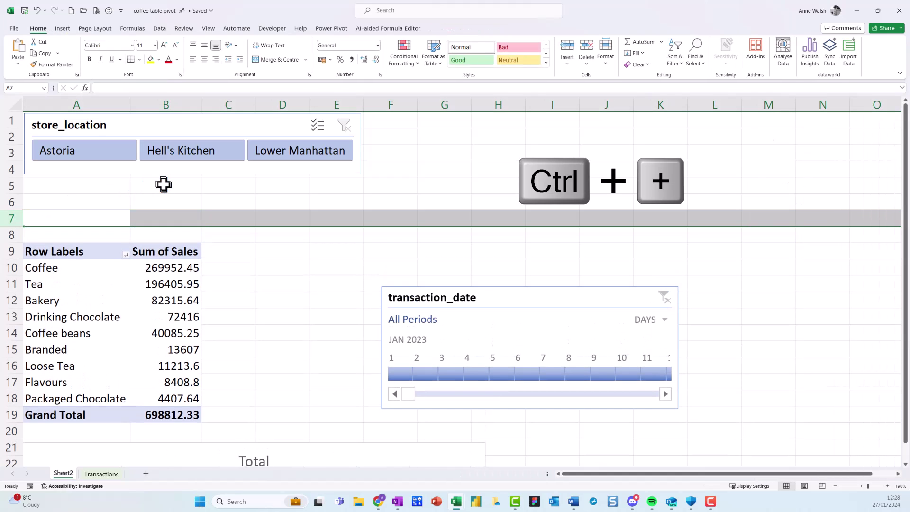
key(ctrl+shift+plus)
key(ctrl+shift+plus)
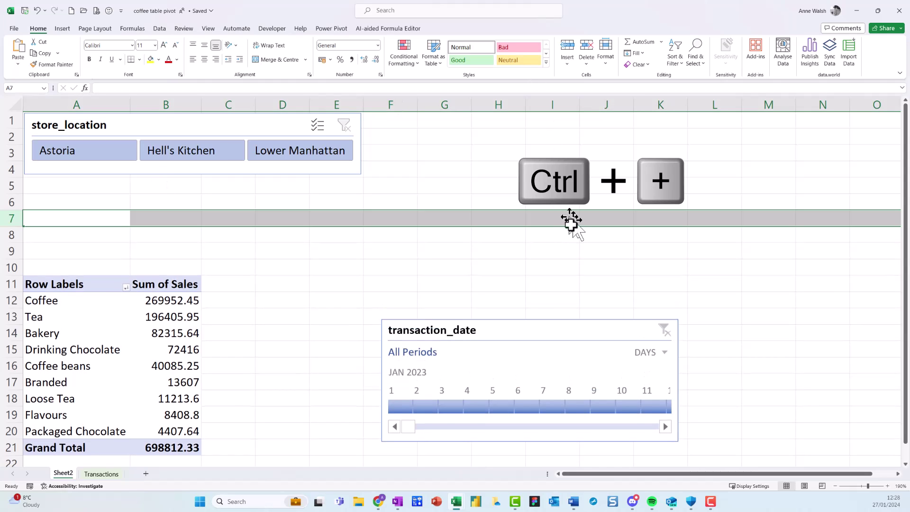
Move the transaction_date timeline up beside the blank rows above the PivotTable, and make it wider and slightly shorter
drag(543, 331, 497, 210)
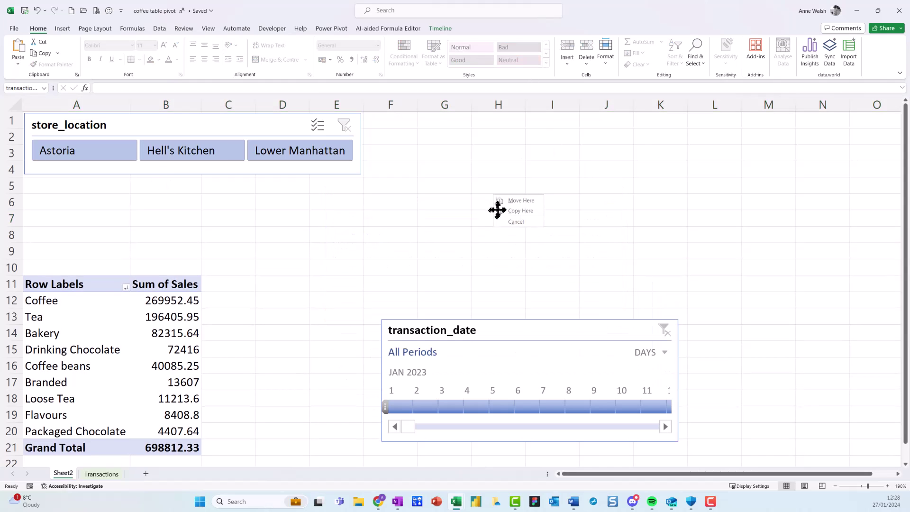
click(532, 340)
drag(514, 326, 430, 201)
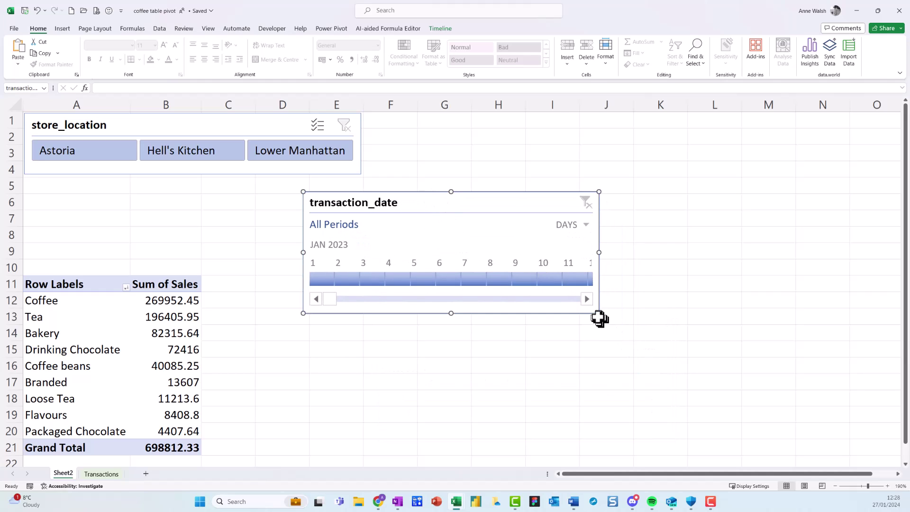
drag(597, 311, 663, 299)
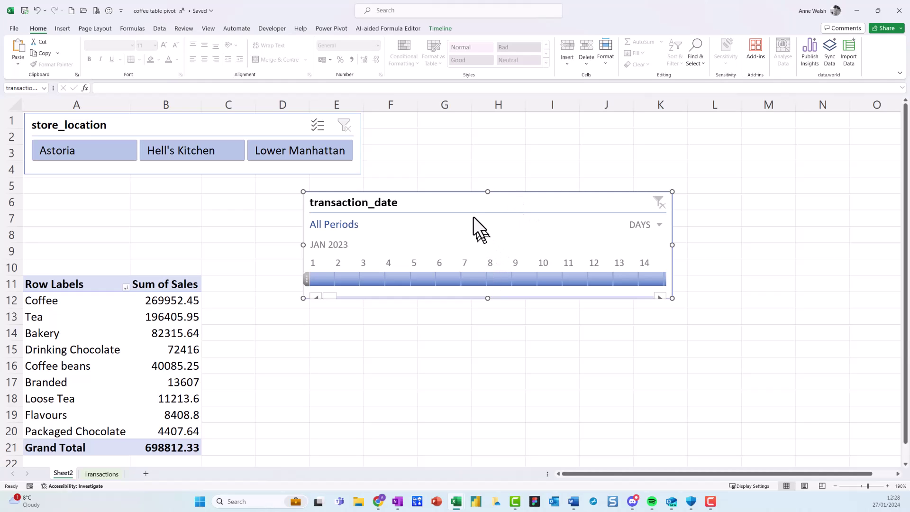
drag(471, 206, 503, 198)
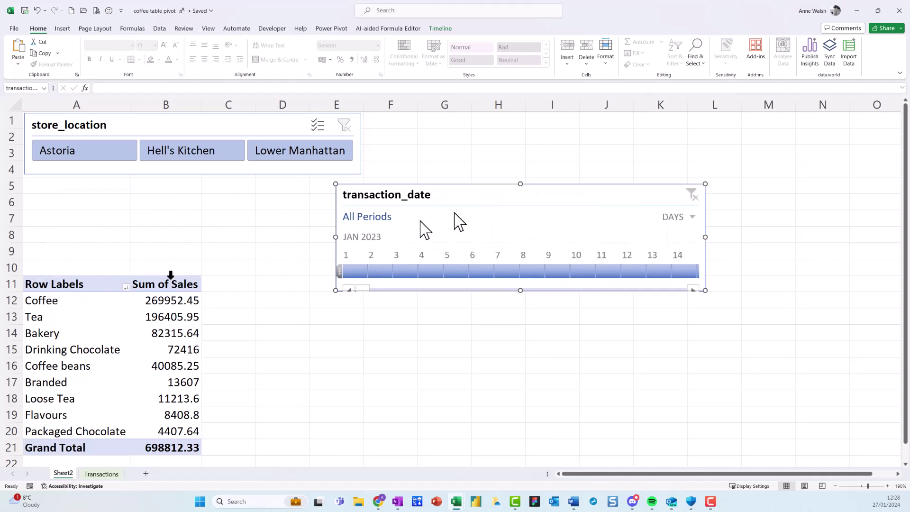
Insert two additional blank rows above the PivotTable header, starting at row 11
click(10, 284)
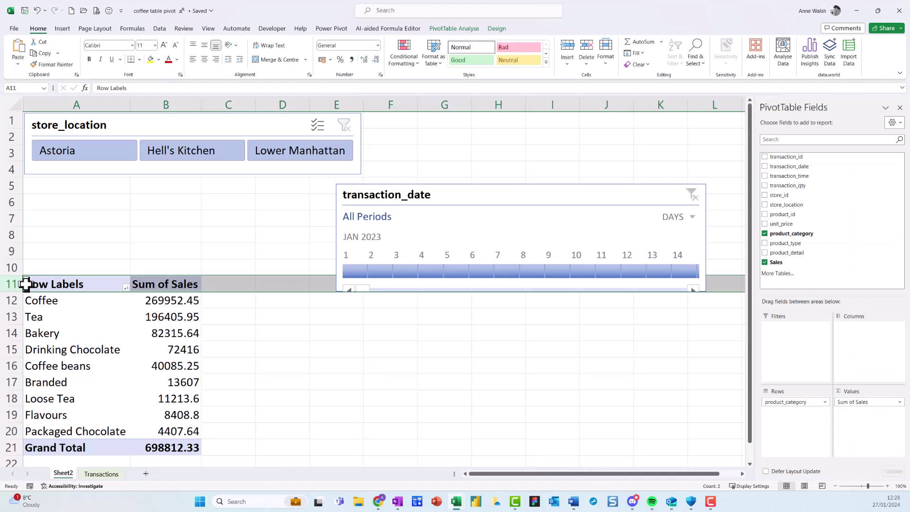
key(ctrl+shift+plus)
key(ctrl+shift+plus)
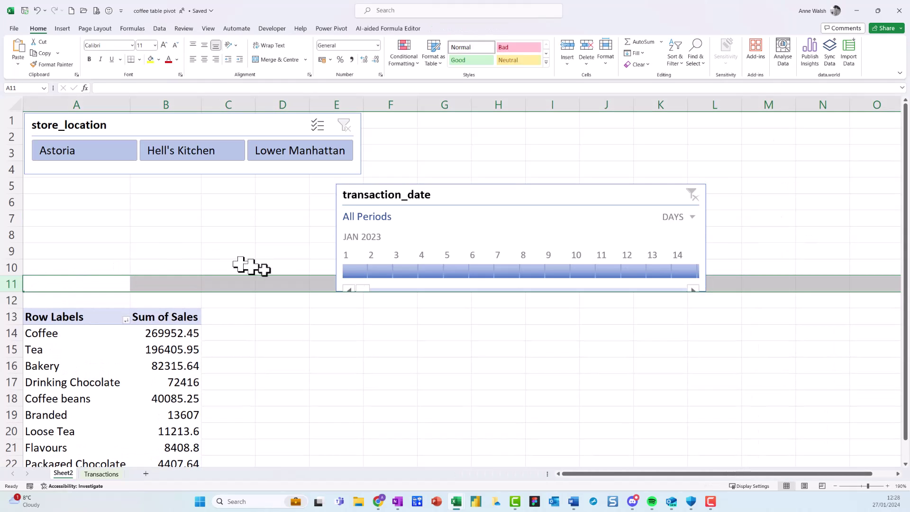
Place the transaction_date timeline directly beneath the store_location slicer and narrow it to match the slicer's width
drag(531, 189, 216, 183)
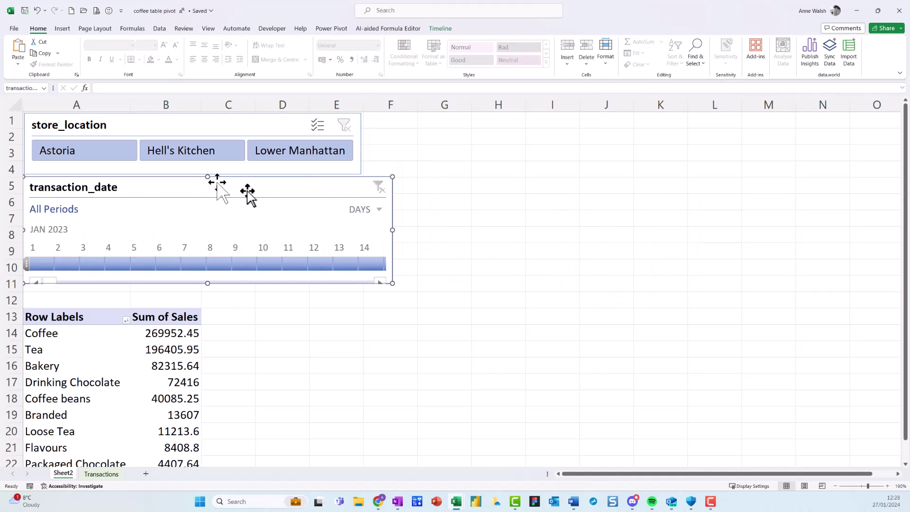
drag(391, 230, 366, 221)
Move the PivotChart beside the PivotTable so that its upper edge lines up with the header in row 13
scroll(373, 223, down, 4)
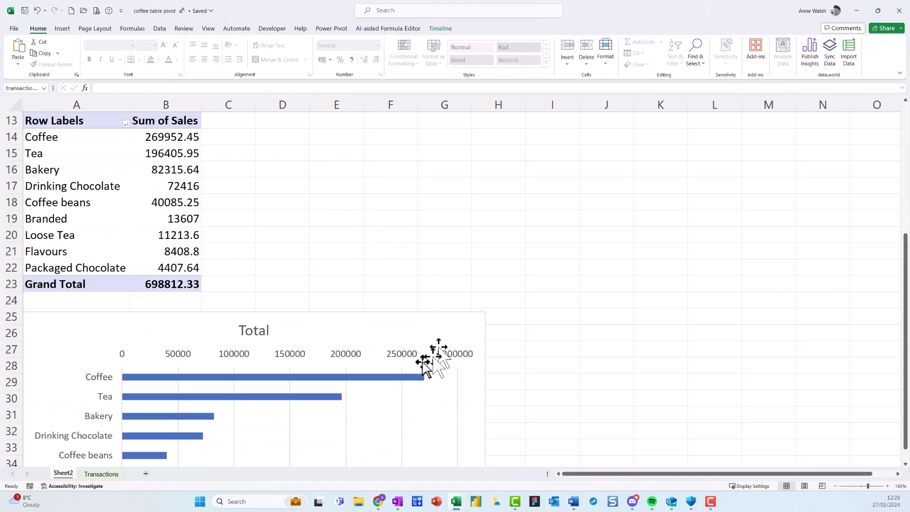
drag(394, 331, 597, 137)
scroll(587, 212, up, 3)
drag(542, 285, 539, 276)
Change the PivotChart title to "Analysis of Product Category Sales"
click(455, 277)
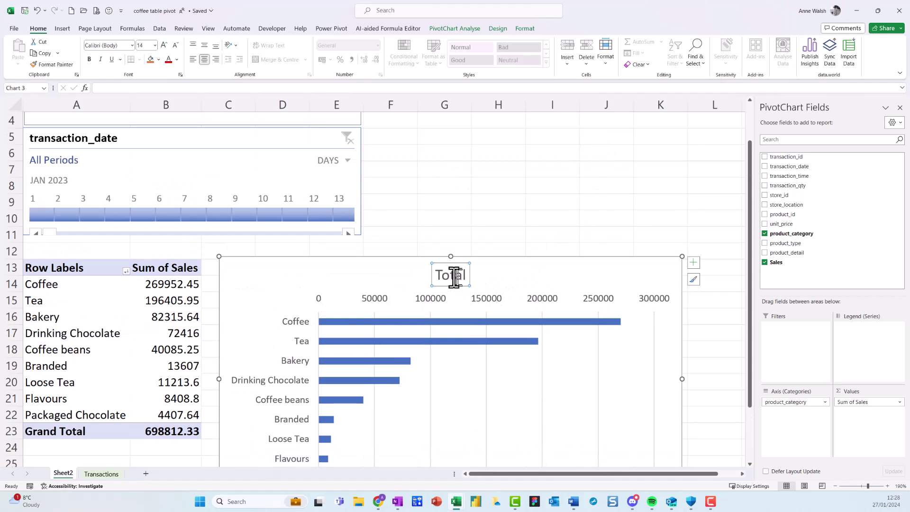
drag(437, 274, 470, 275)
text(Analysis of Produ)
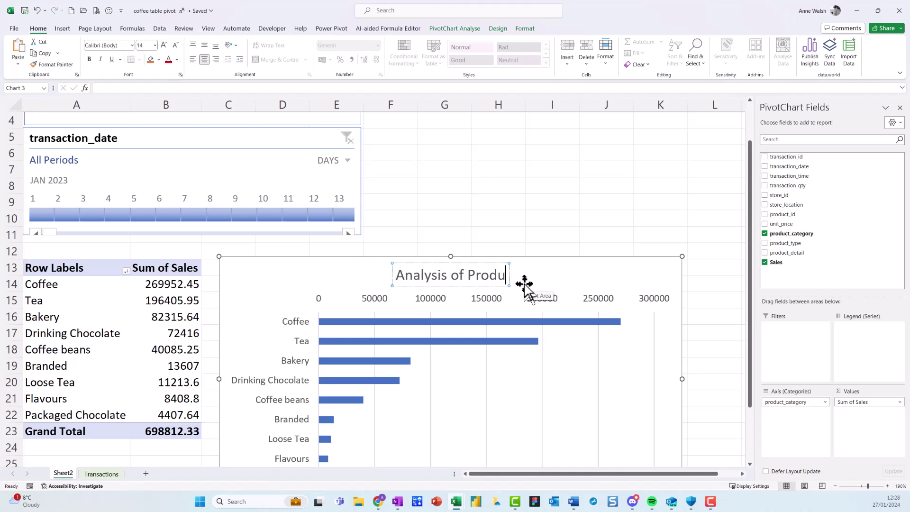
text(ct Category)
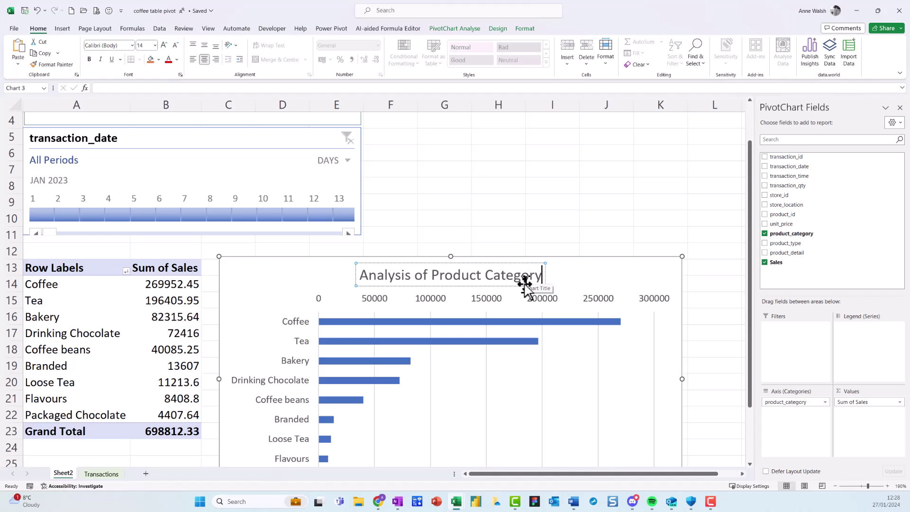
text( Sales)
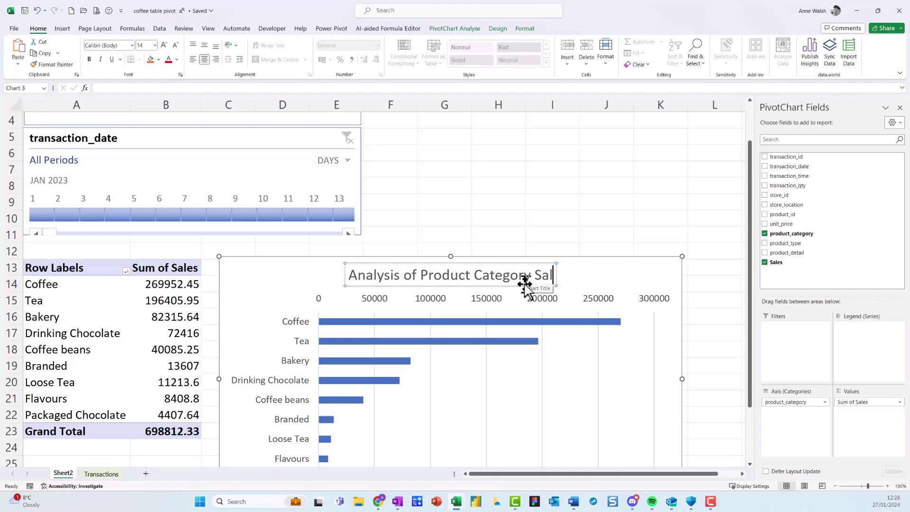
click(608, 281)
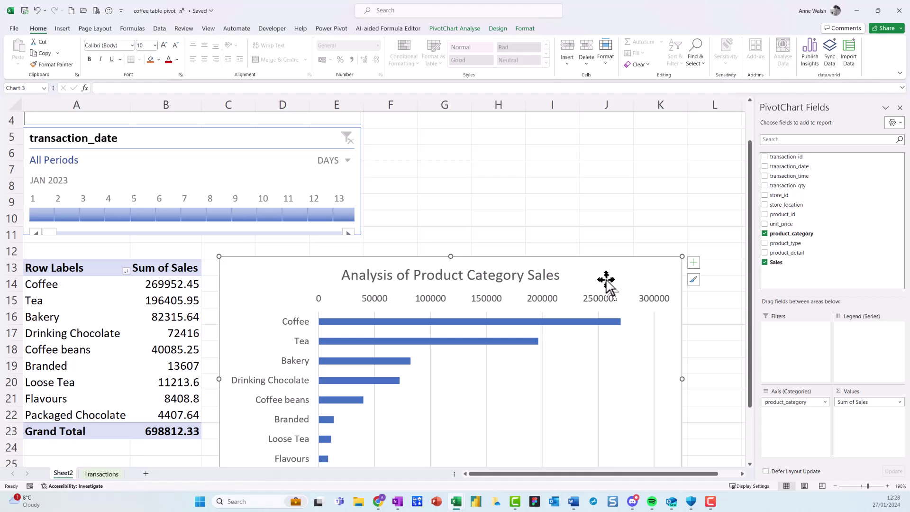
Zoom the sheet out to 175% and filter the PivotTable and chart by Astoria, followed by Hell's Kitchen, using the slicer
scroll(464, 209, up, 1)
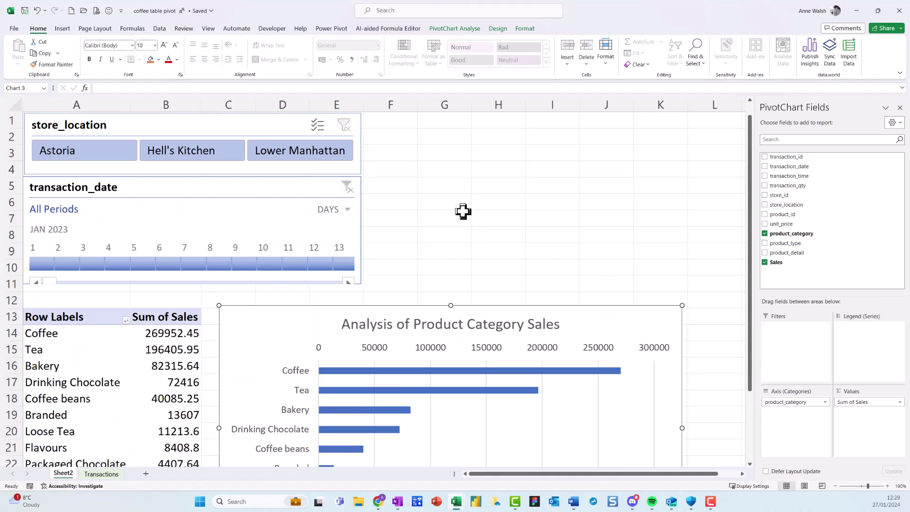
ctrl+scroll(464, 215, down, 1)
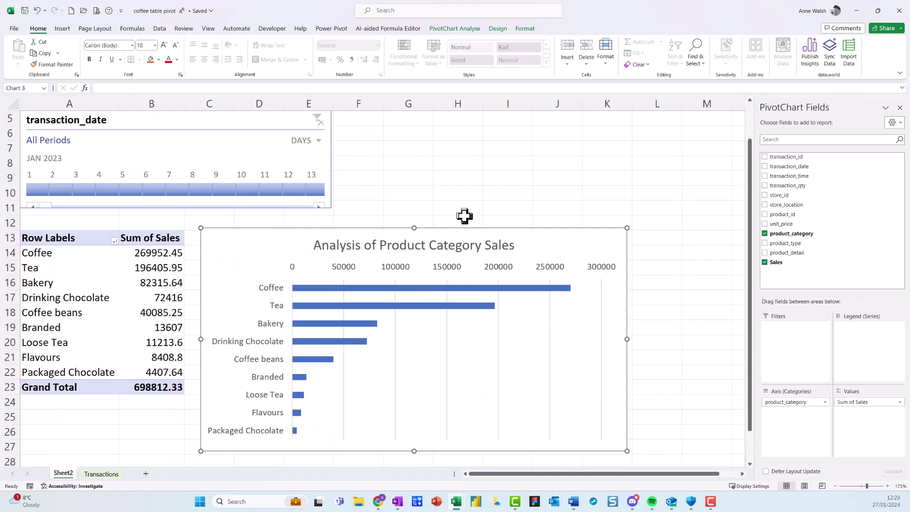
scroll(472, 210, up, 1)
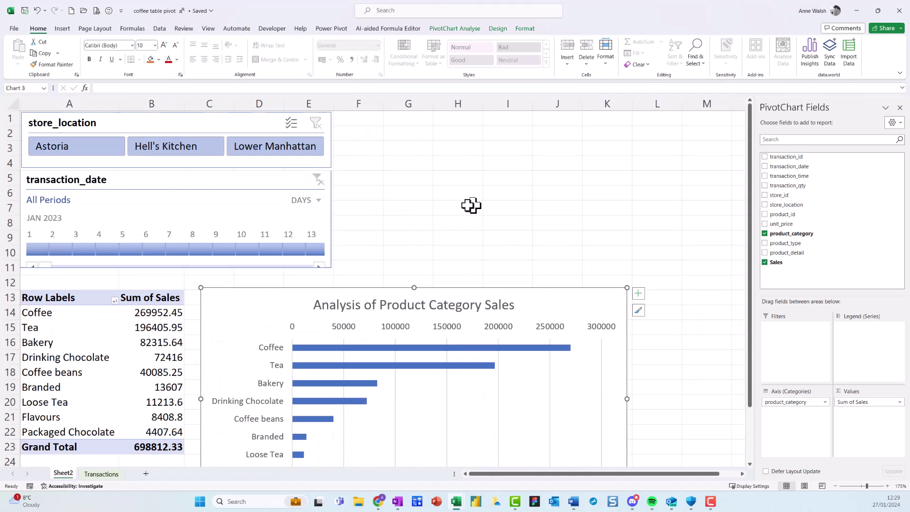
click(89, 155)
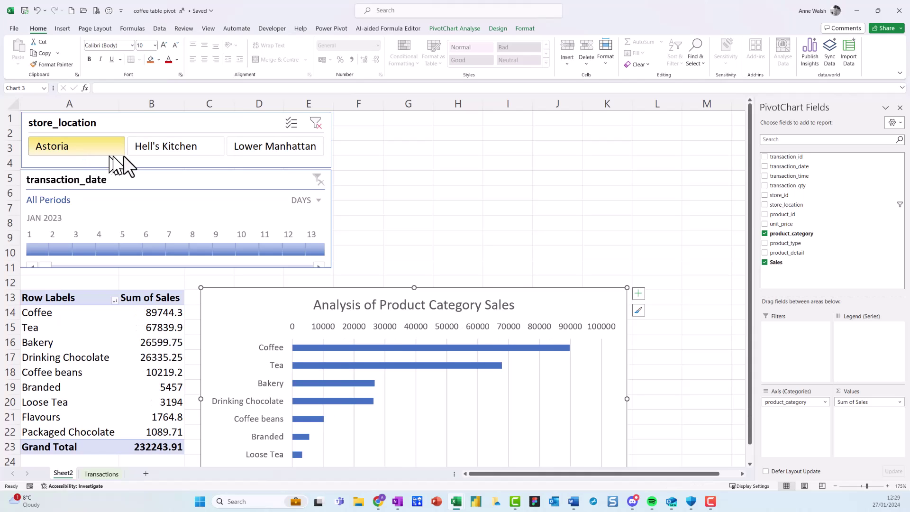
click(164, 148)
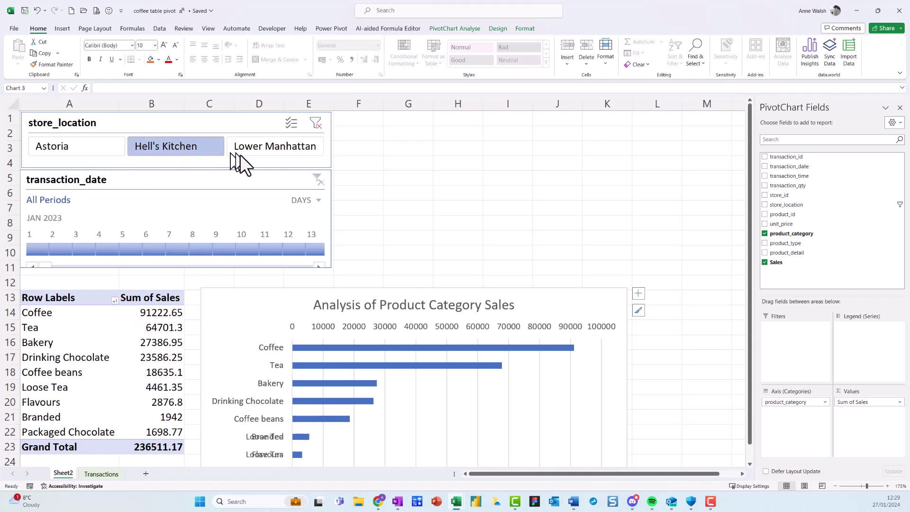
Filter the PivotTable and chart to Lower Manhattan on Jan 5, 2023, using the slicer and the timeline
click(260, 150)
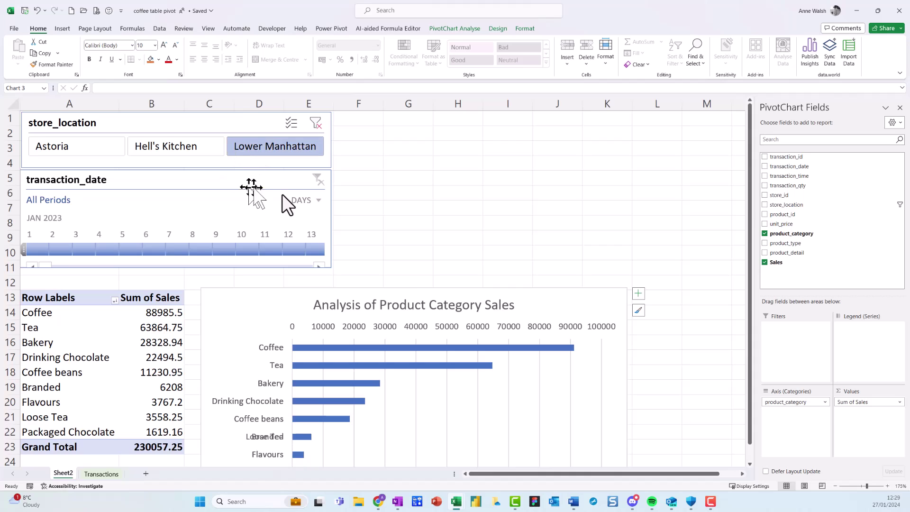
click(132, 251)
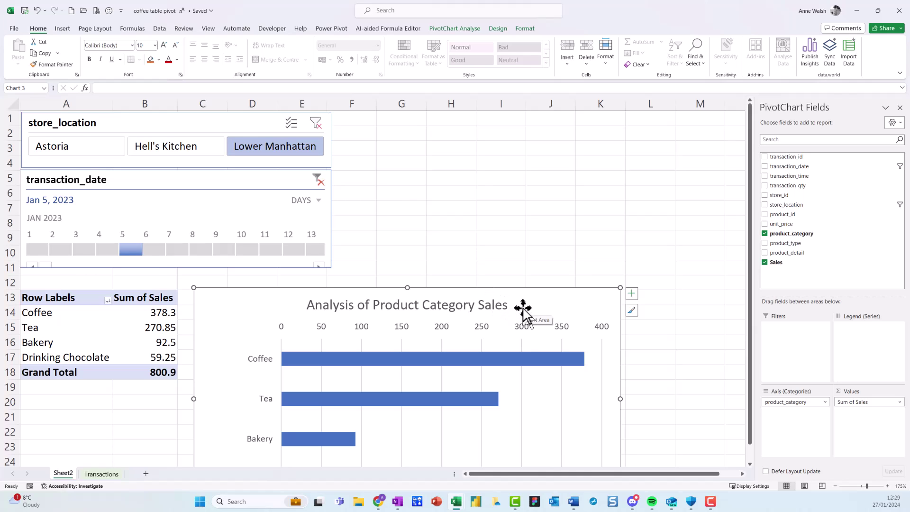
Add data labels to the bars of the PivotChart
scroll(523, 308, down, 1)
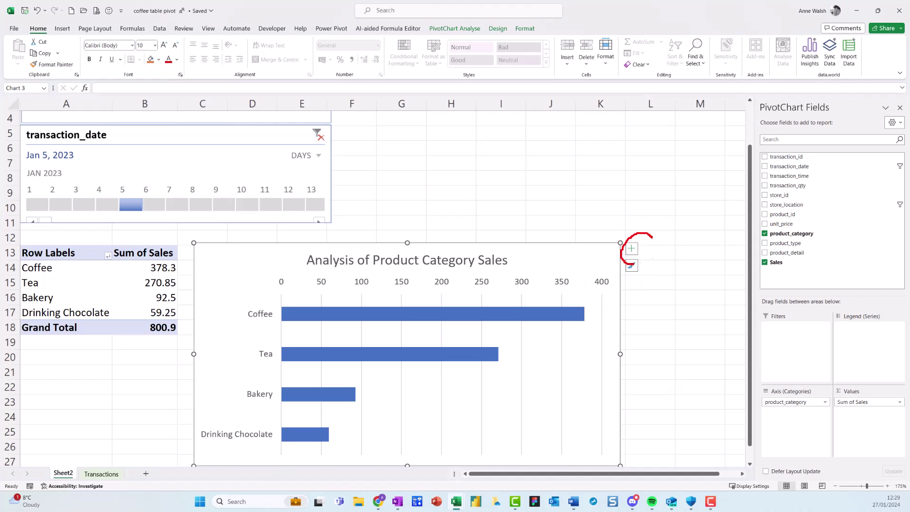
click(632, 248)
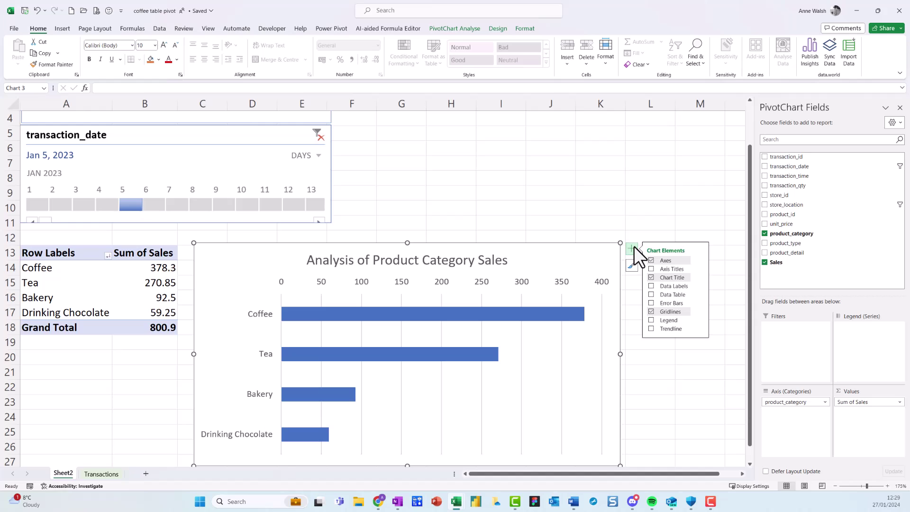
click(652, 286)
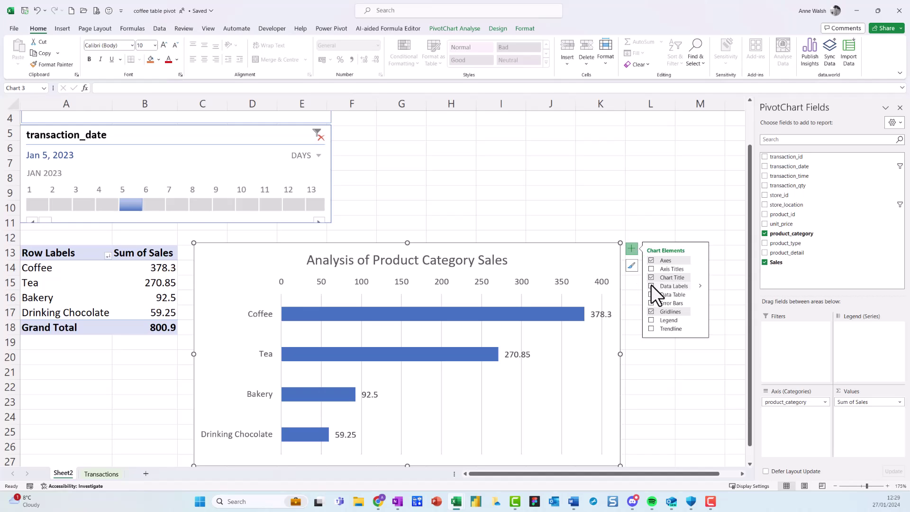
click(651, 286)
click(651, 286)
click(567, 209)
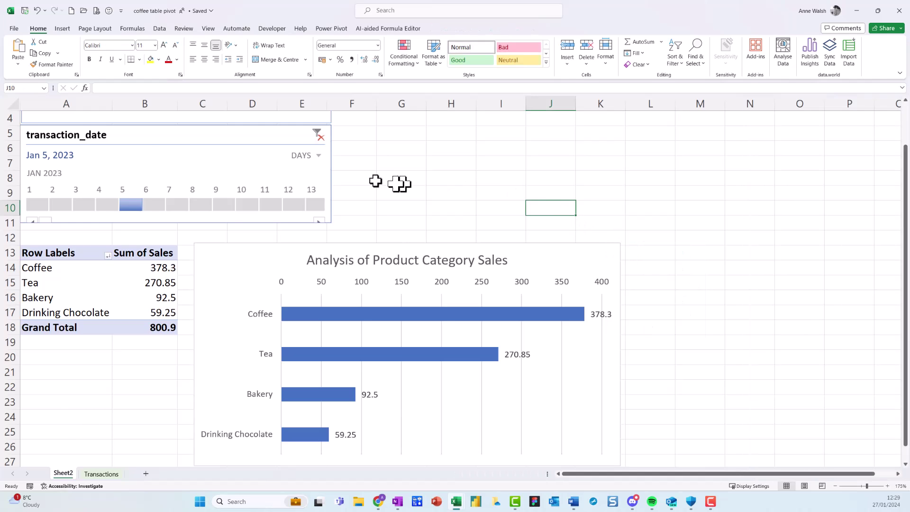
Switch the location filter to Hell's Kitchen, and clear the store_location filter so all three stores are included
scroll(377, 175, up, 1)
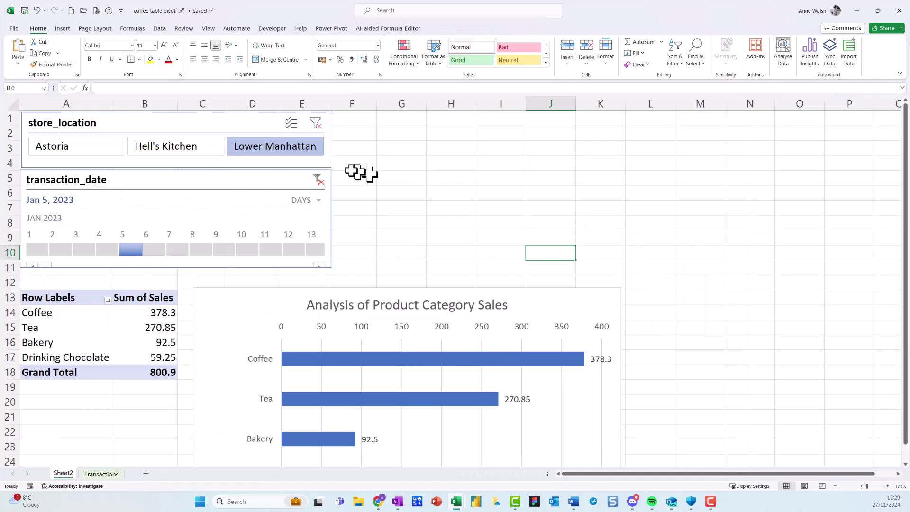
click(180, 145)
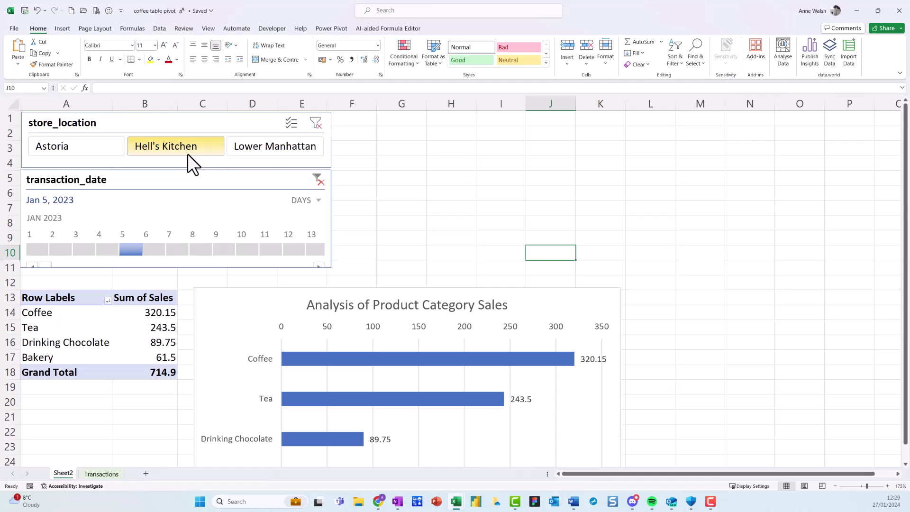
click(314, 126)
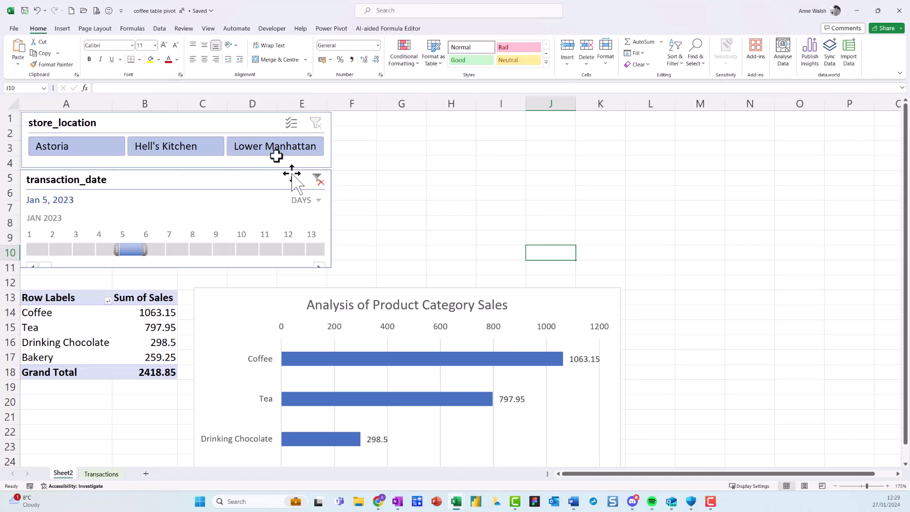
Apply the light green slicer style to the store_location slicer
click(250, 126)
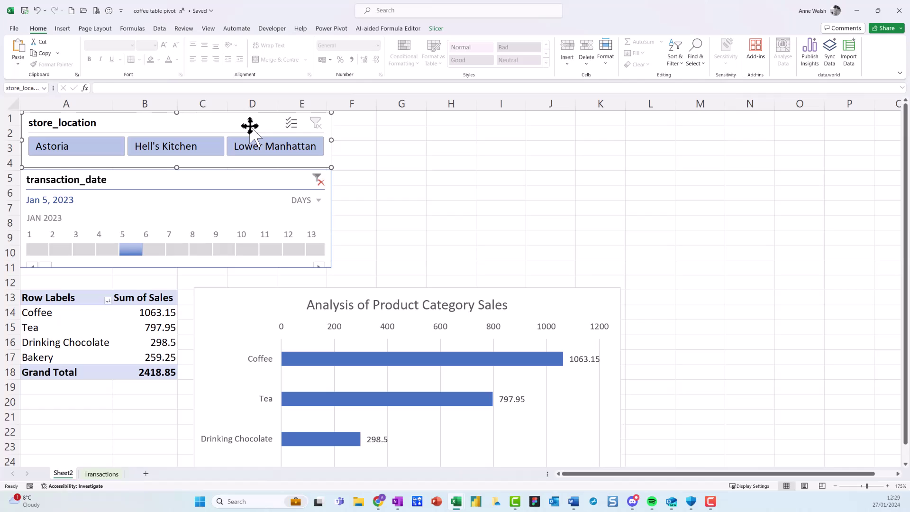
click(435, 29)
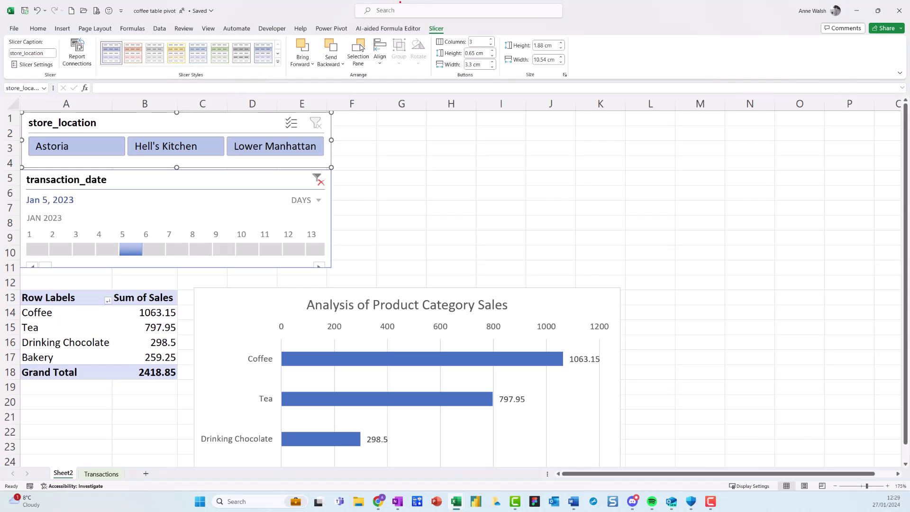
mouse_move(452, 4)
mouse_down()
mouse_move(511, 50)
mouse_move(462, 11)
mouse_up()
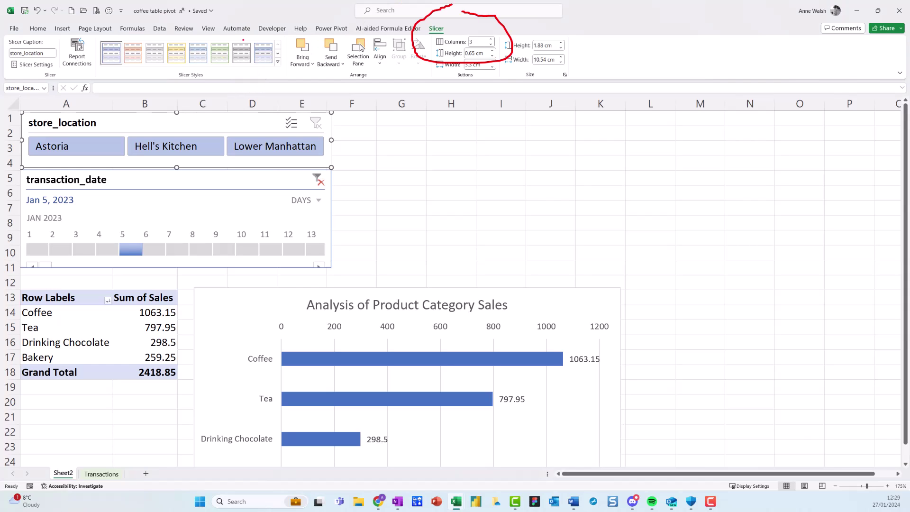
drag(195, 62, 228, 32)
key(Escape)
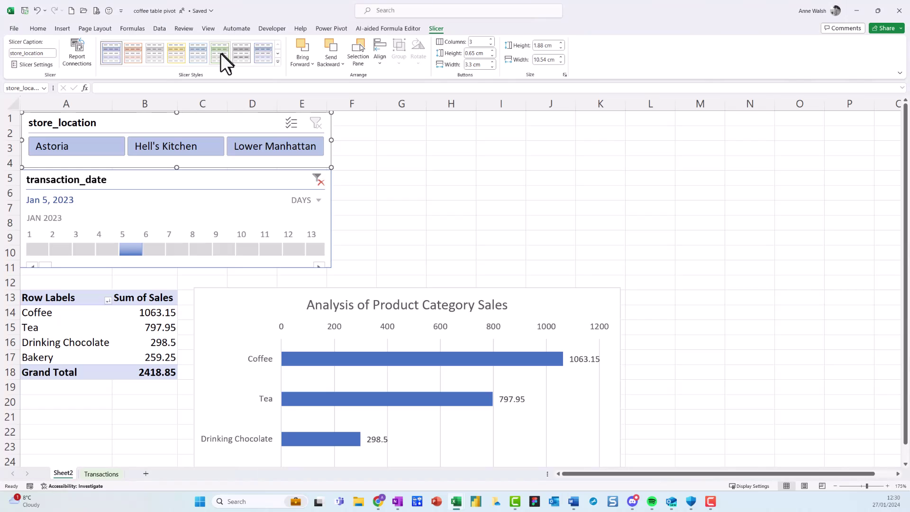
click(219, 53)
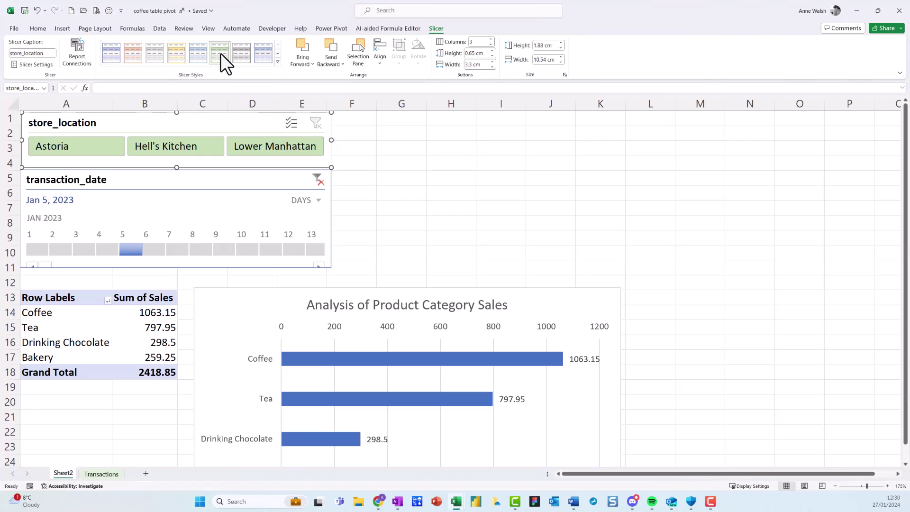
Apply the green timeline style to the transaction_date timeline and clear its date filter
click(258, 186)
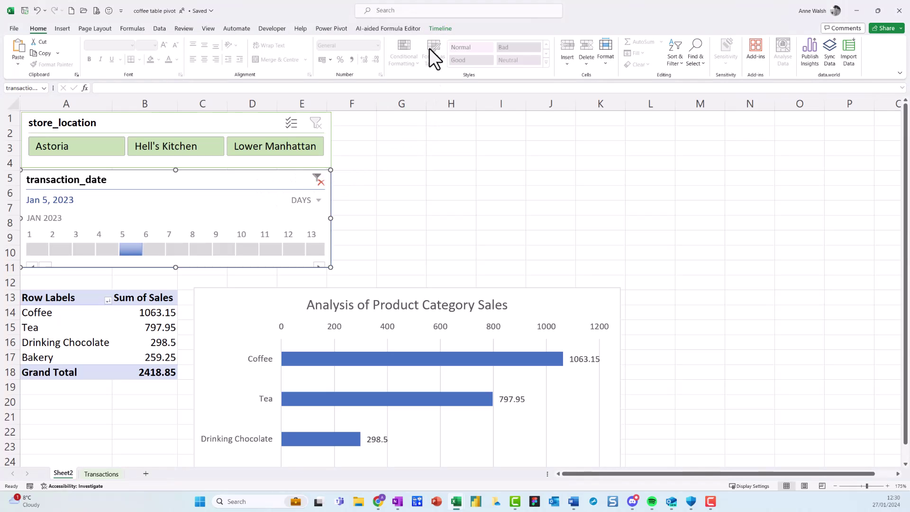
click(444, 29)
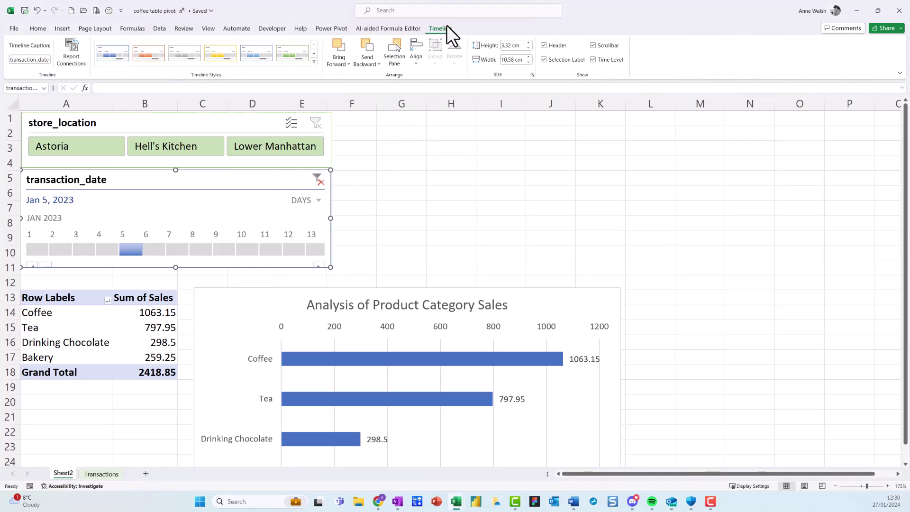
click(292, 55)
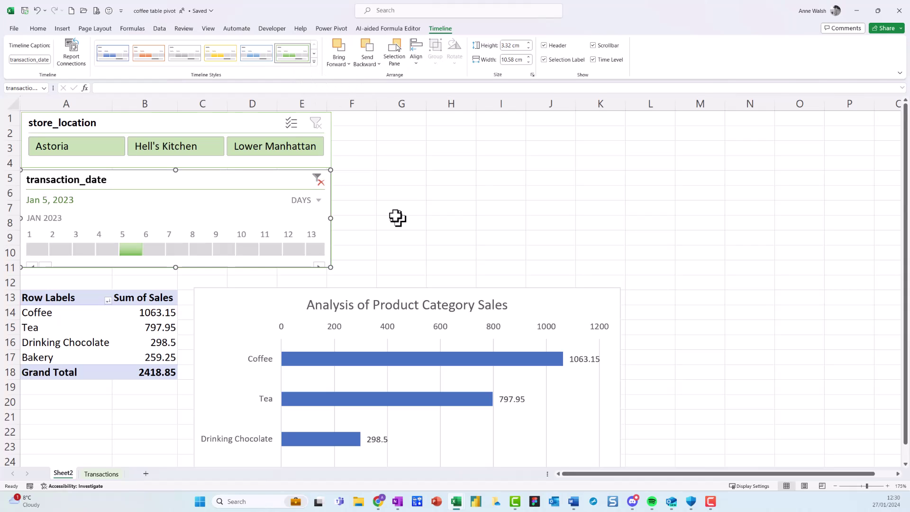
click(317, 179)
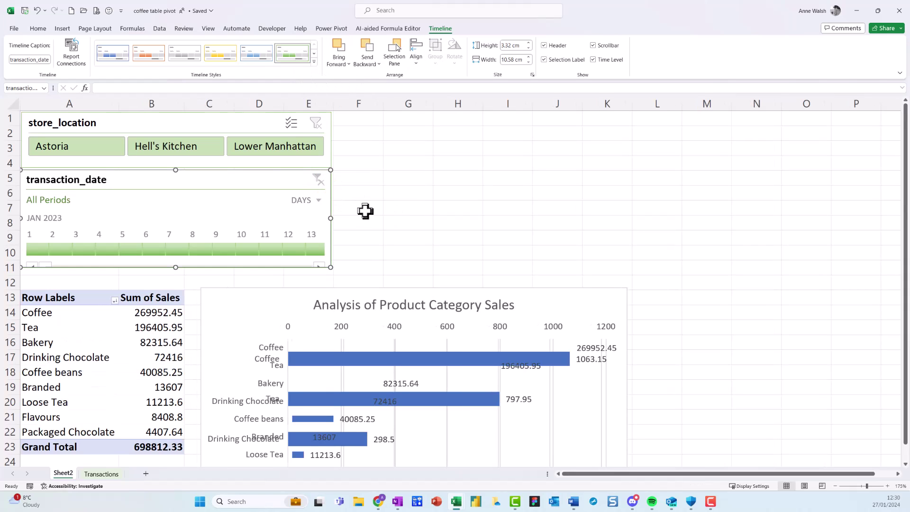
Apply the light green style with green borders and text to the PivotTable
scroll(366, 211, down, 1)
click(172, 298)
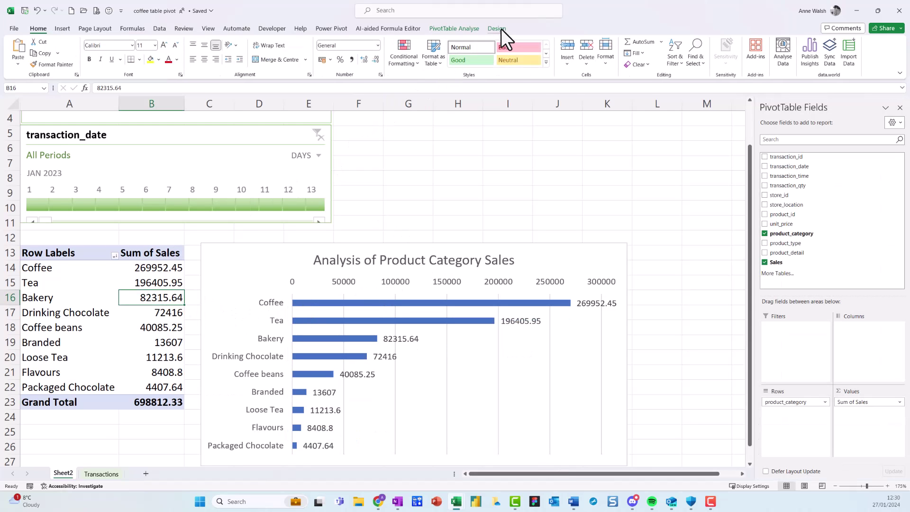
drag(512, 27, 472, 38)
click(495, 32)
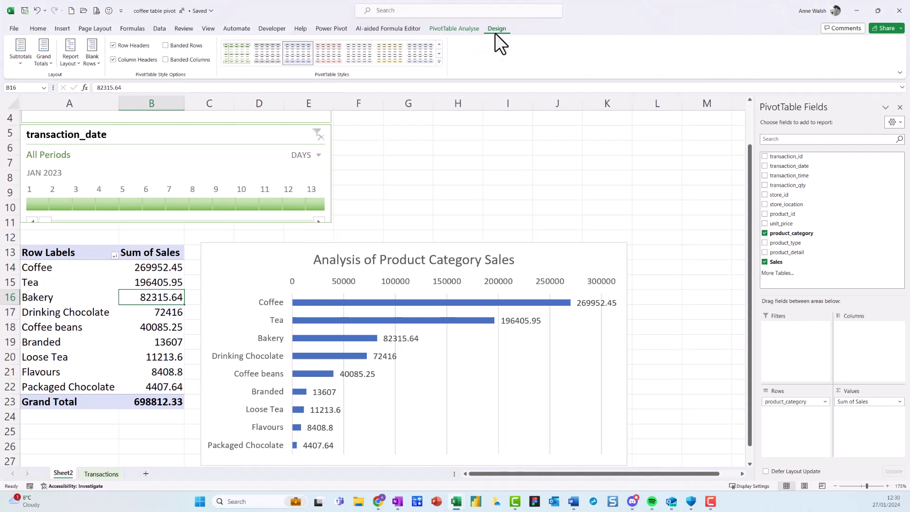
click(242, 55)
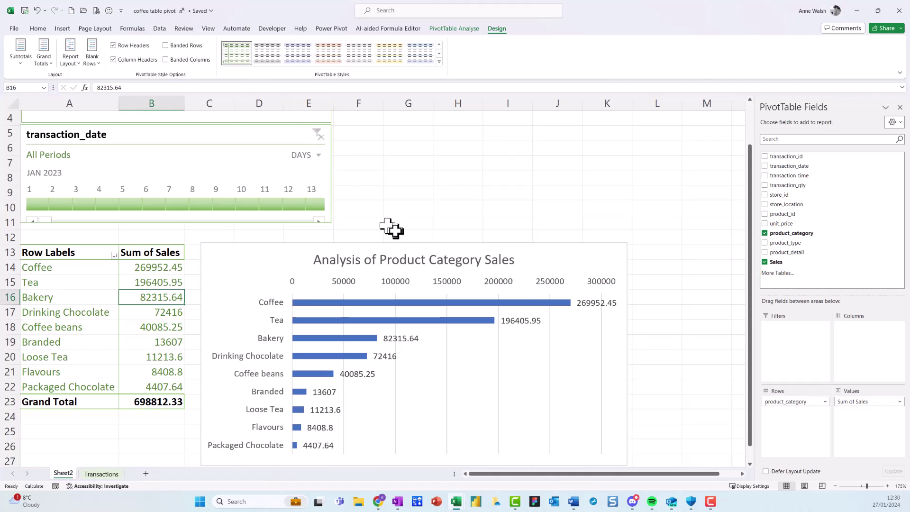
Recolour the PivotChart bars with the monochromatic green palette and nudge the chart slightly
click(543, 259)
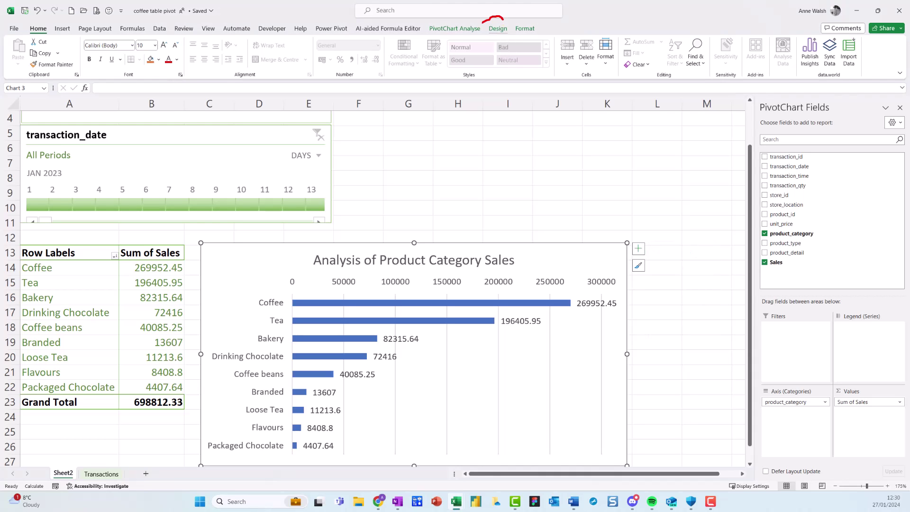
click(496, 30)
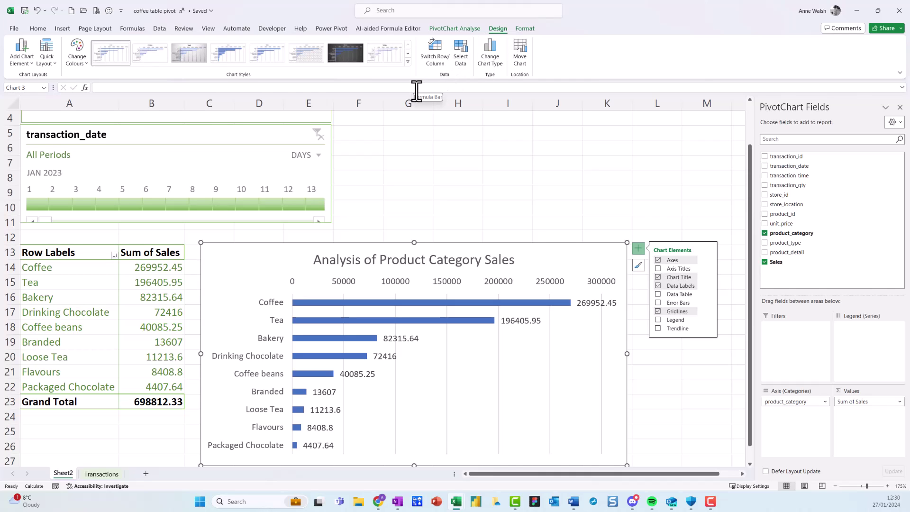
click(86, 61)
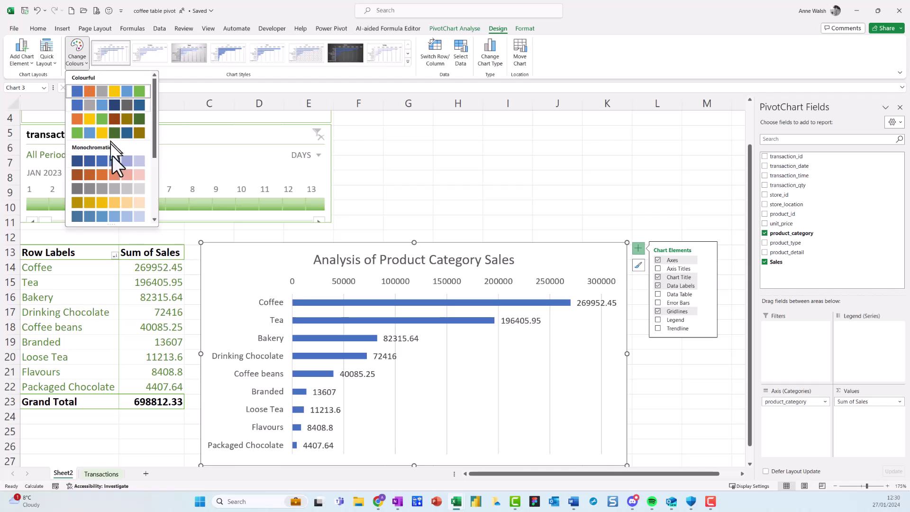
scroll(119, 154, down, 1)
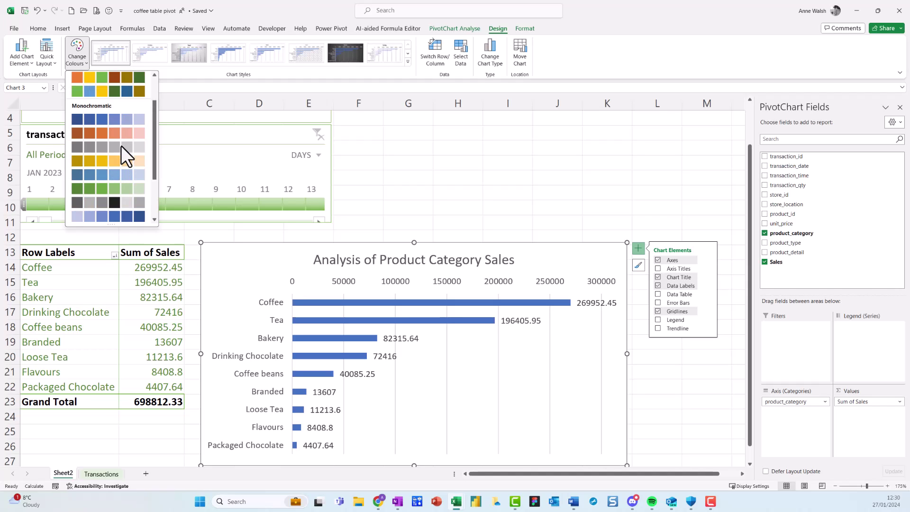
click(130, 188)
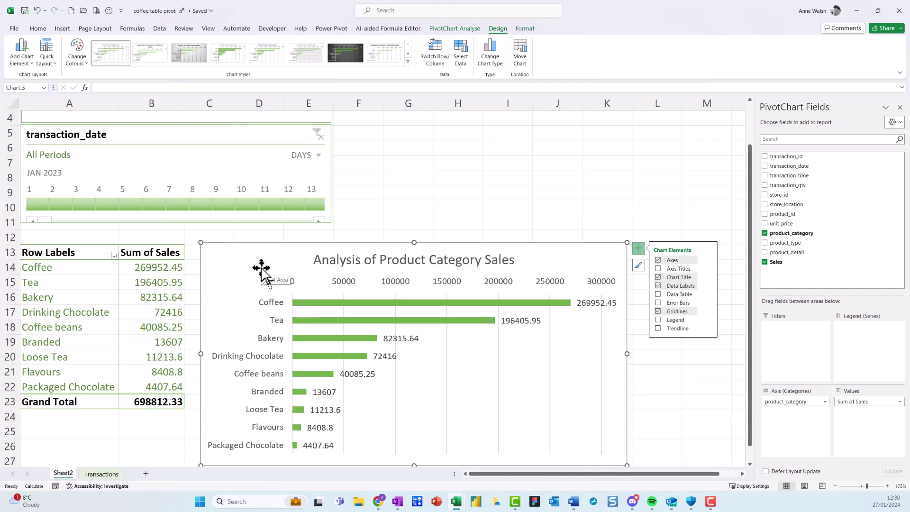
drag(262, 268, 262, 270)
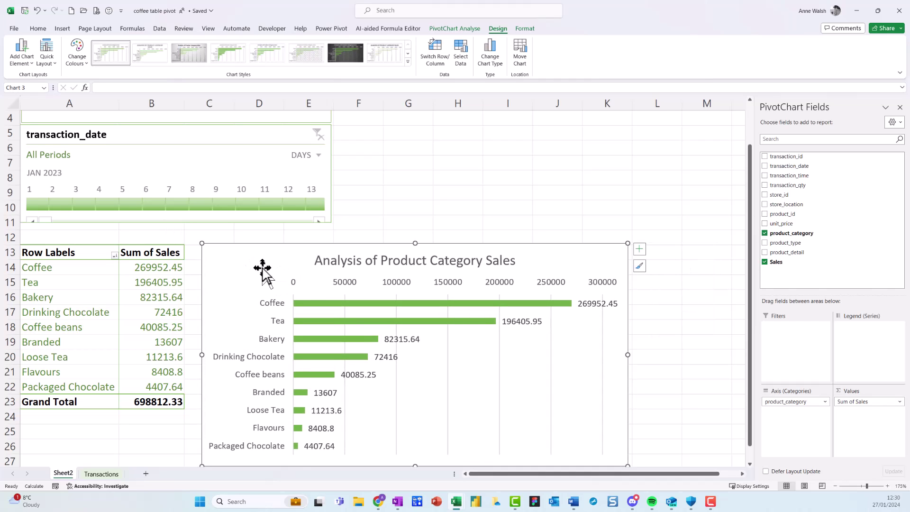
scroll(298, 219, up, 1)
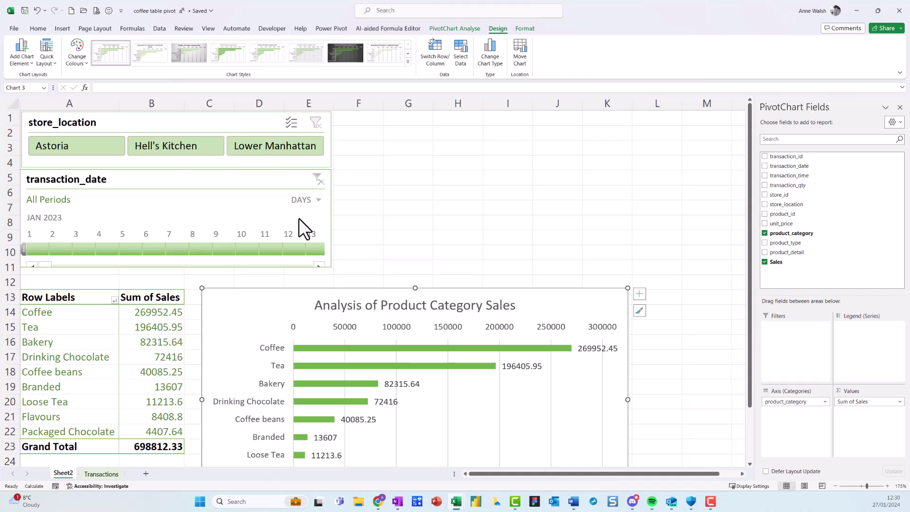